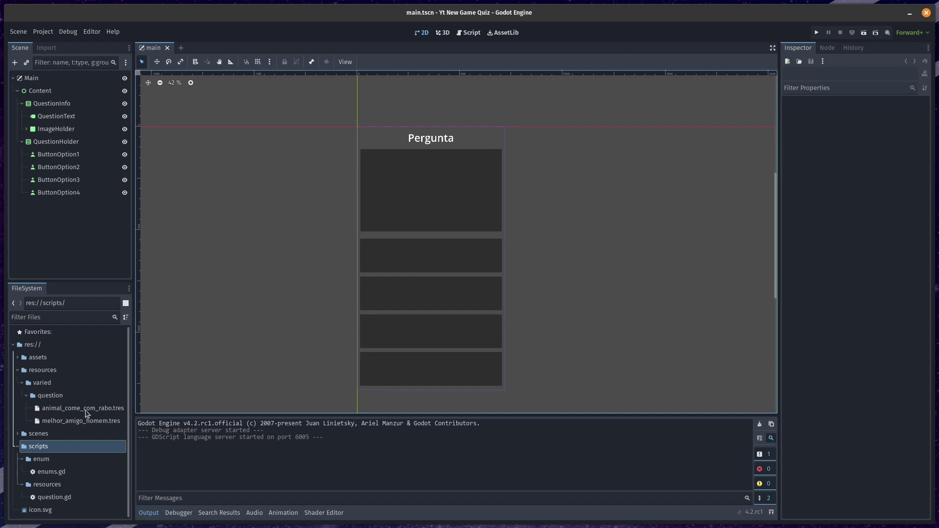
# Step: Browse the FileSystem dock to the res://resources/varied/question folder
pyautogui.click(83, 446)
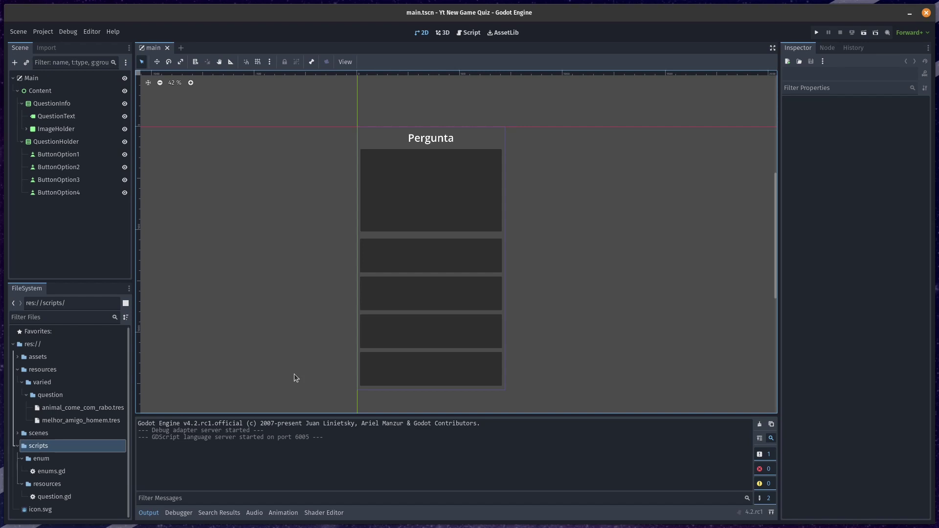
pyautogui.click(49, 397)
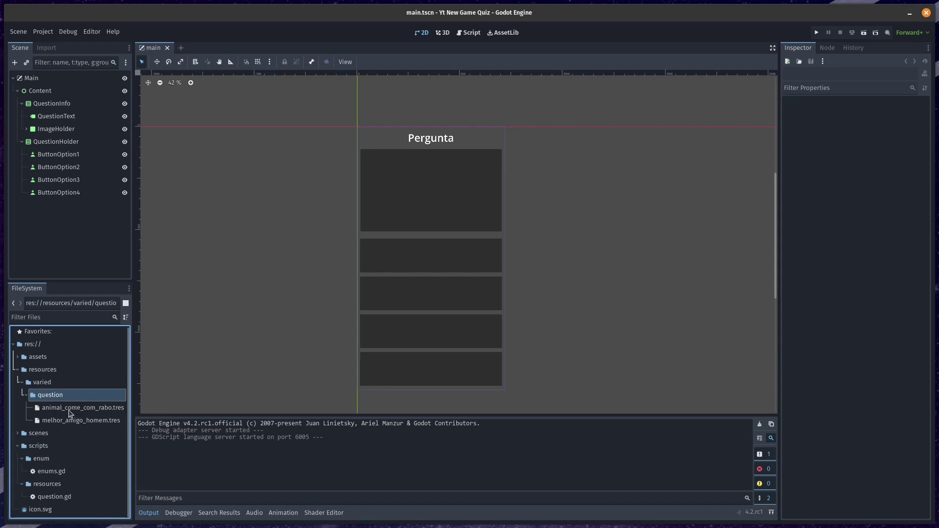
# Step: Create a QuizQuestion resource in the question folder and save it as image_elefante.tres
pyautogui.rightClick(54, 399)
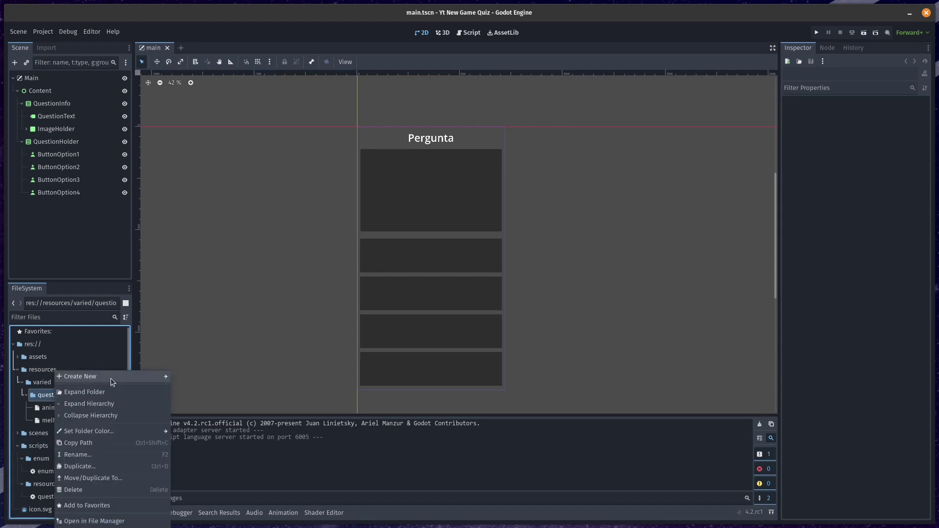
pyautogui.moveTo(110, 378)
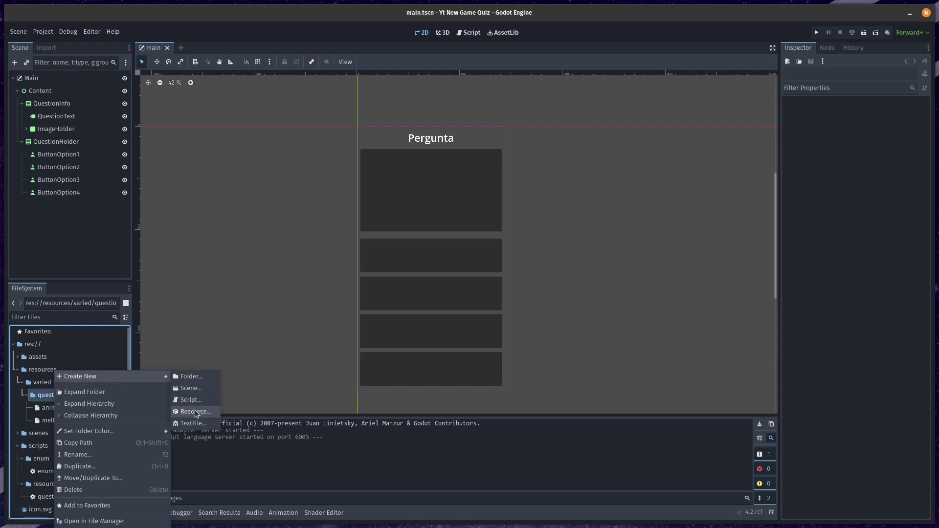
pyautogui.click(196, 413)
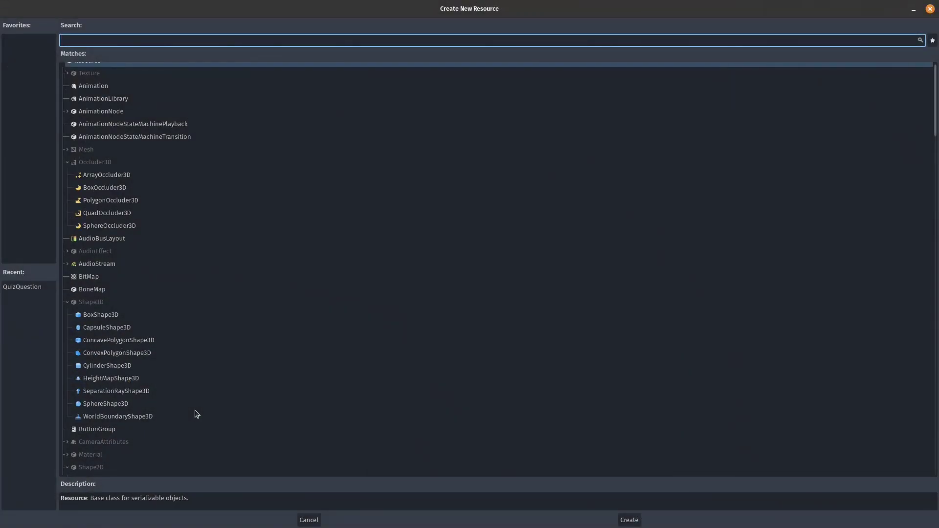
pyautogui.write('questi')
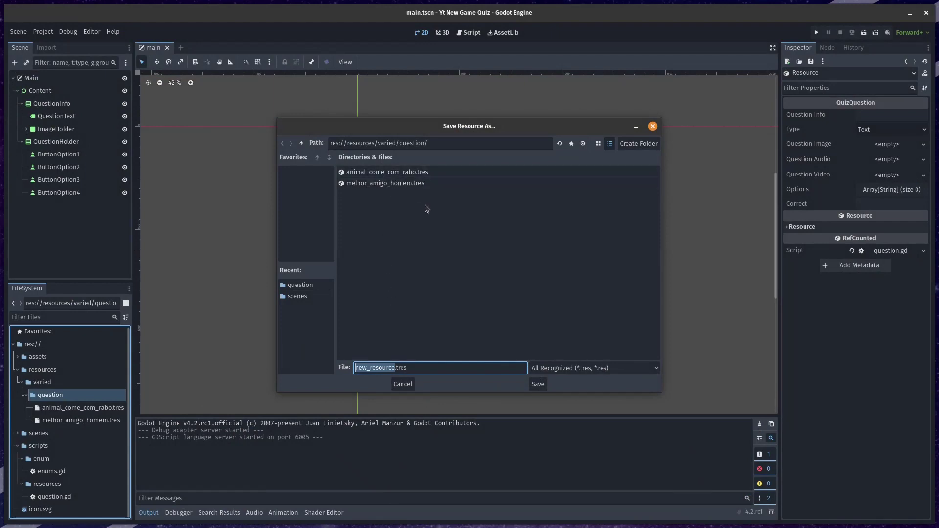
pyautogui.write('image_')
pyautogui.write('exem')
pyautogui.press('BackSpace')
pyautogui.press('BackSpace')
pyautogui.press('BackSpace')
pyautogui.write('lefante')
pyautogui.press('Return')
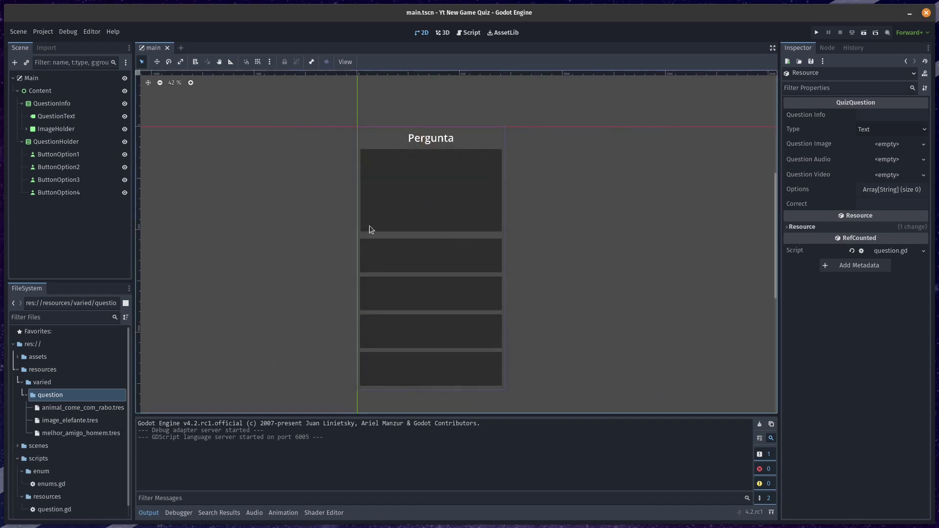
# Step: Open image_elefante.tres in the Inspector and assign assets' elephant.jpg as its Question Image
pyautogui.click(18, 357)
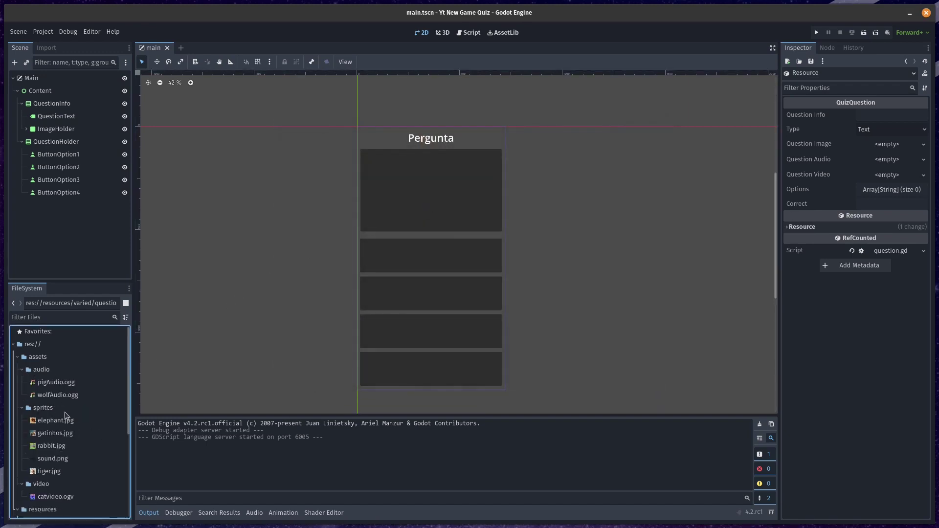
pyautogui.scroll(-1, 93, 475)
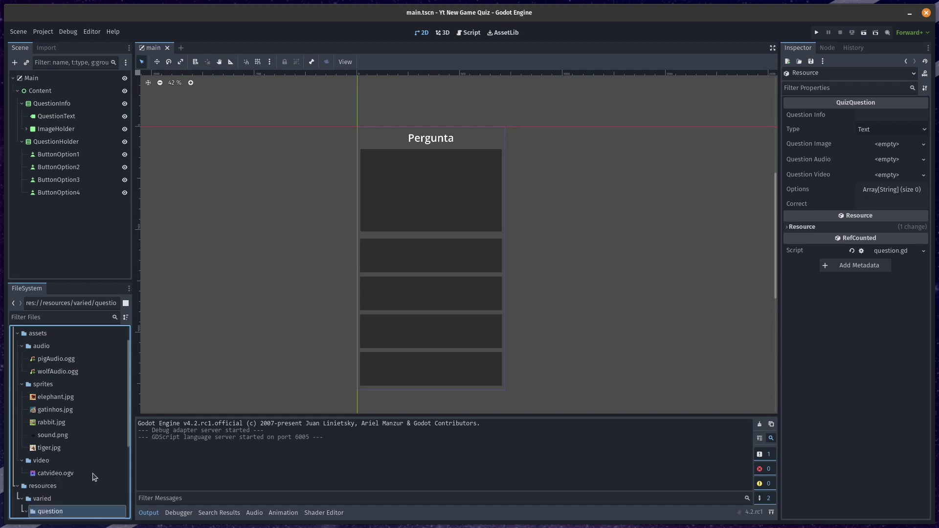
pyautogui.scroll(-2, 93, 475)
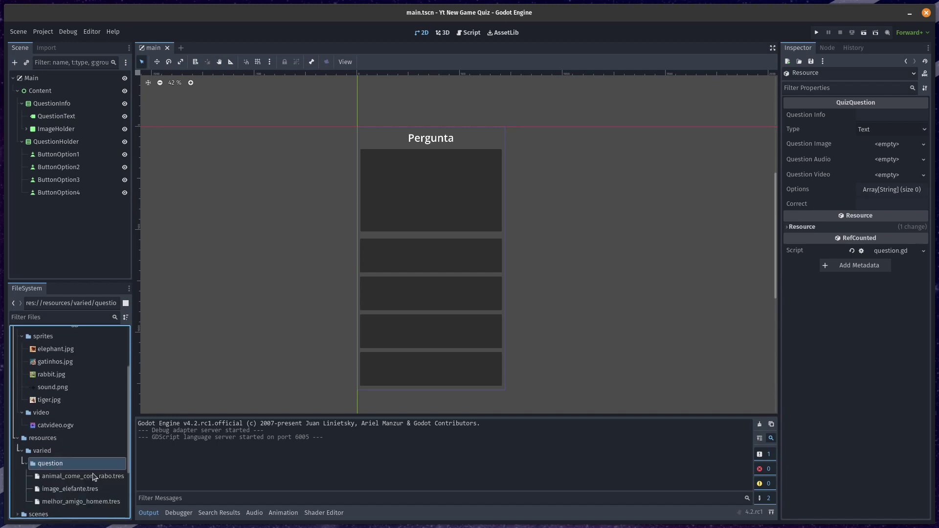
pyautogui.click(70, 490)
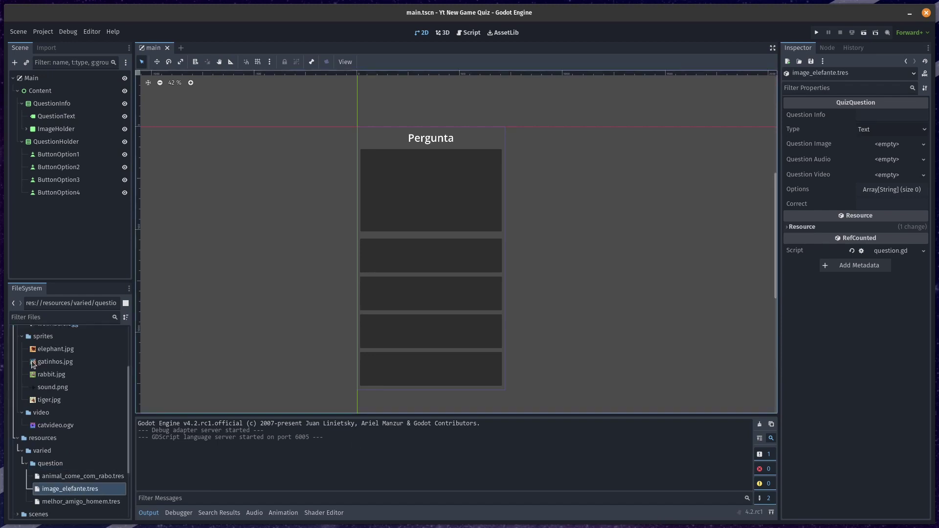
pyautogui.click(52, 350)
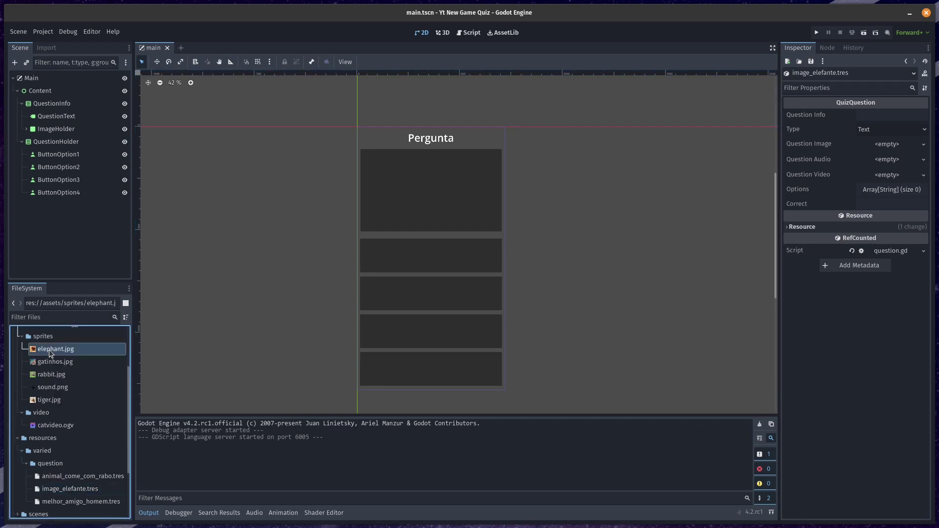
pyautogui.doubleClick(51, 351)
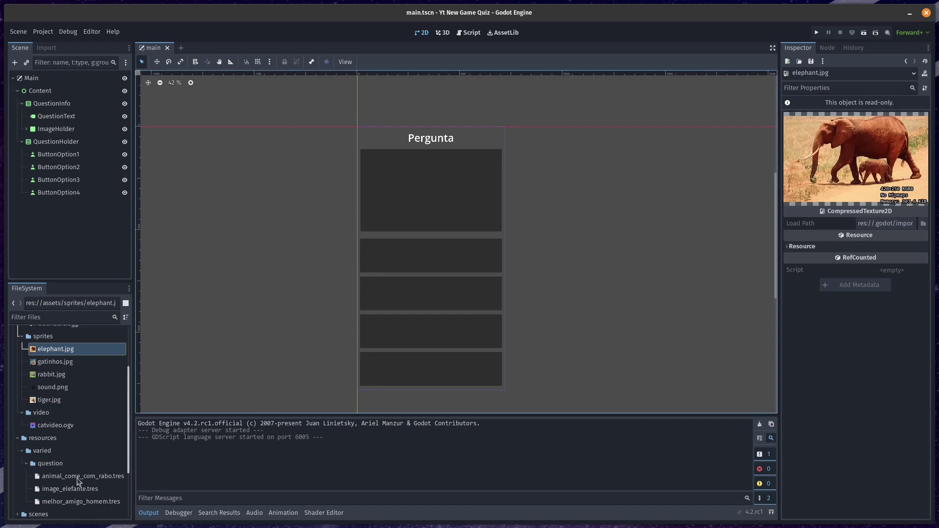
pyautogui.click(71, 491)
pyautogui.doubleClick(71, 491)
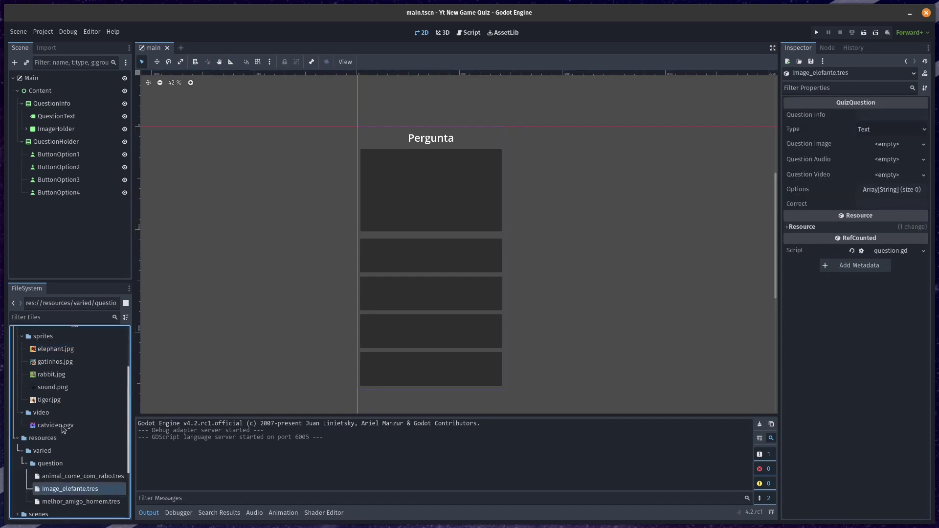
pyautogui.moveTo(54, 350)
pyautogui.mouseDown()
pyautogui.moveTo(647, 295)
pyautogui.moveTo(821, 144)
pyautogui.moveTo(888, 151)
pyautogui.mouseUp()
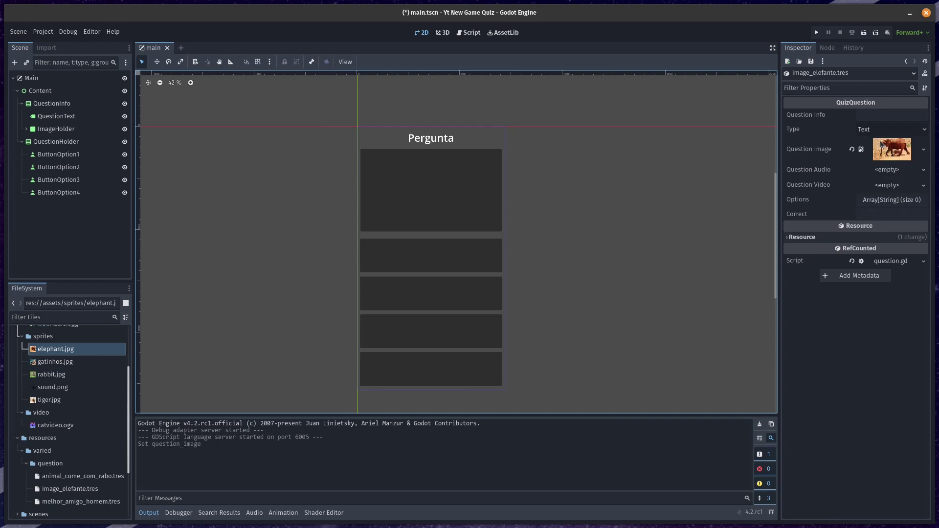
# Step: Set the question Type to Image and the question info to 'Qual é esse animal? da imagem'
pyautogui.click(877, 131)
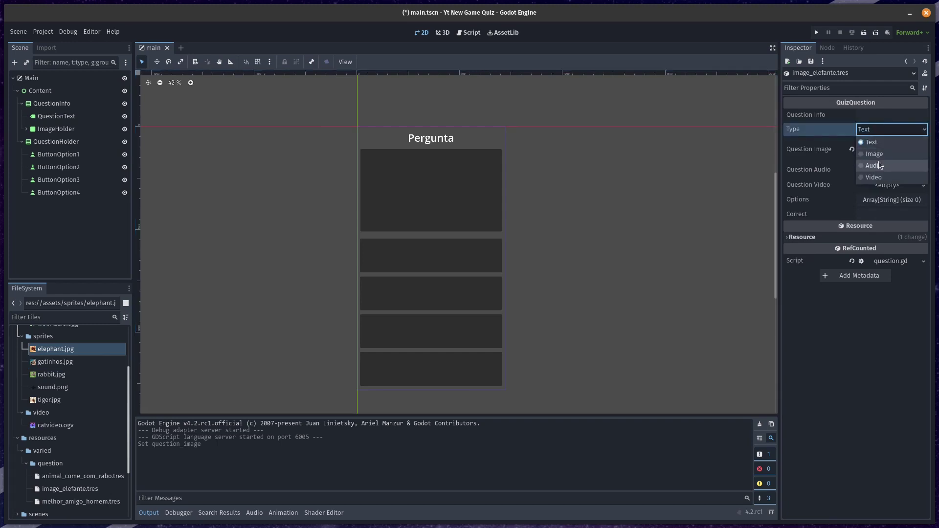
pyautogui.click(878, 155)
pyautogui.click(875, 116)
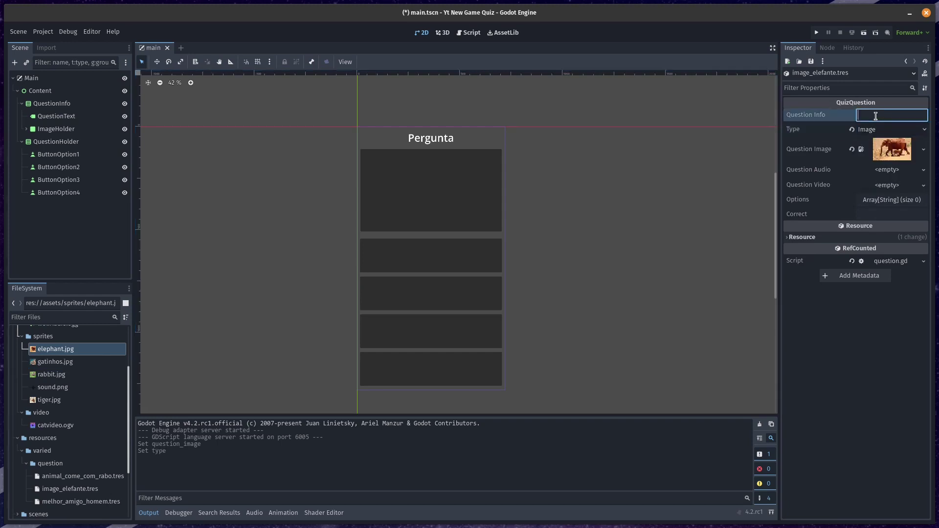
pyautogui.write('Qual é esse animal?')
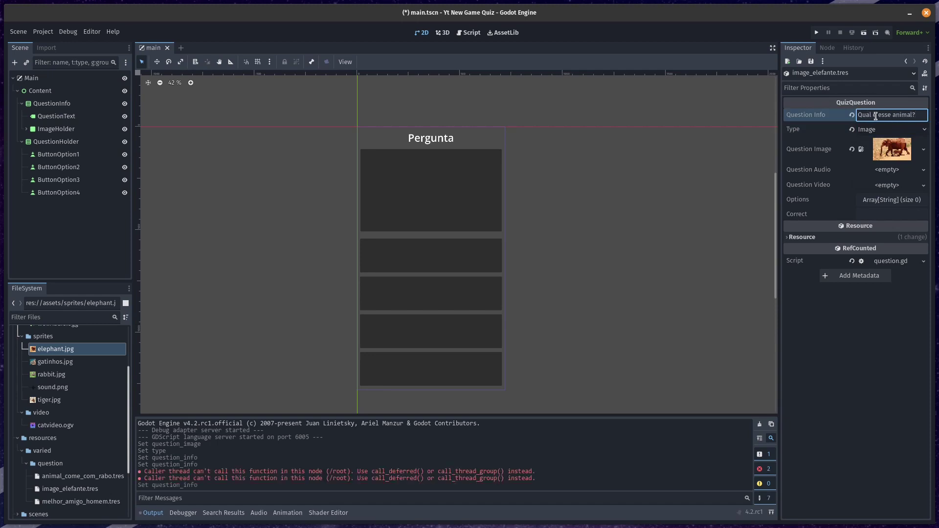
pyautogui.write(' da ')
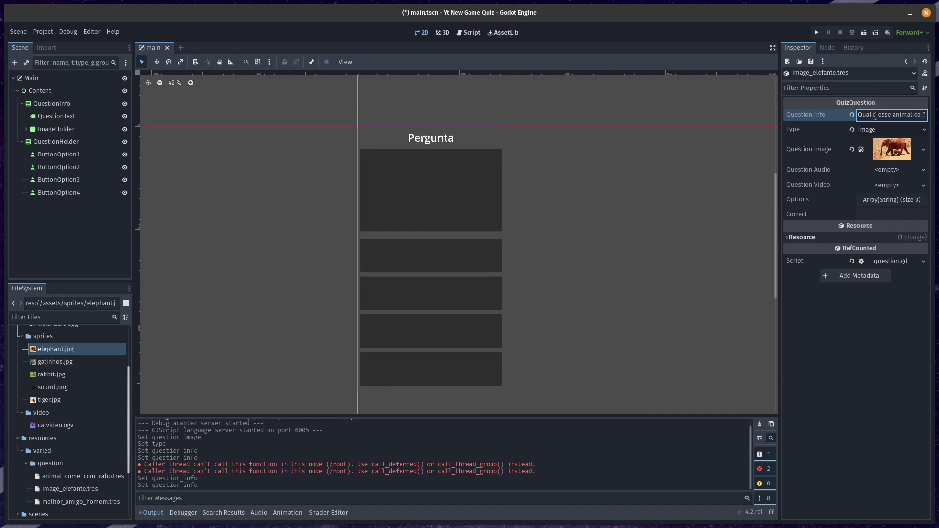
pyautogui.write('imagem')
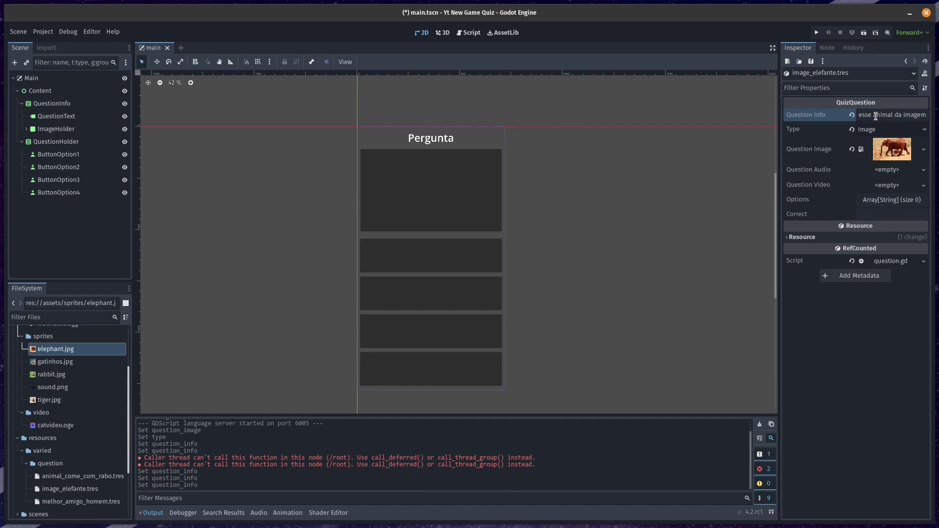
pyautogui.click(889, 200)
# Step: Grow Options to four entries and fill the first two with Elefante and Leão
pyautogui.click(922, 215)
pyautogui.click(922, 216)
pyautogui.click(922, 215)
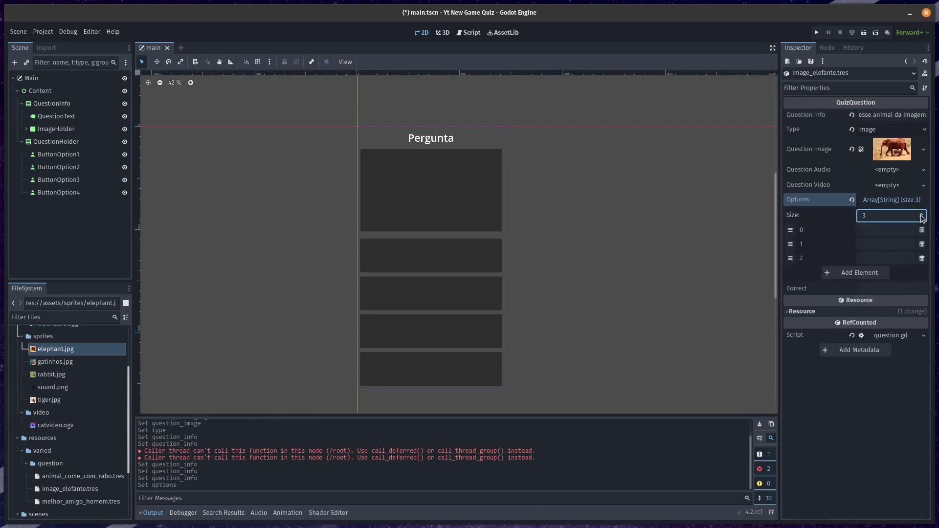
pyautogui.click(922, 217)
pyautogui.click(897, 229)
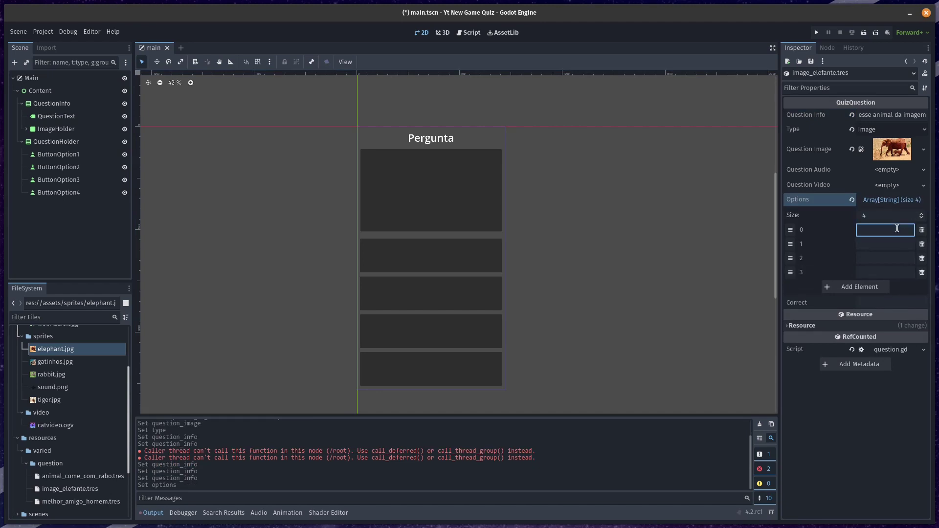
pyautogui.write('Elefante')
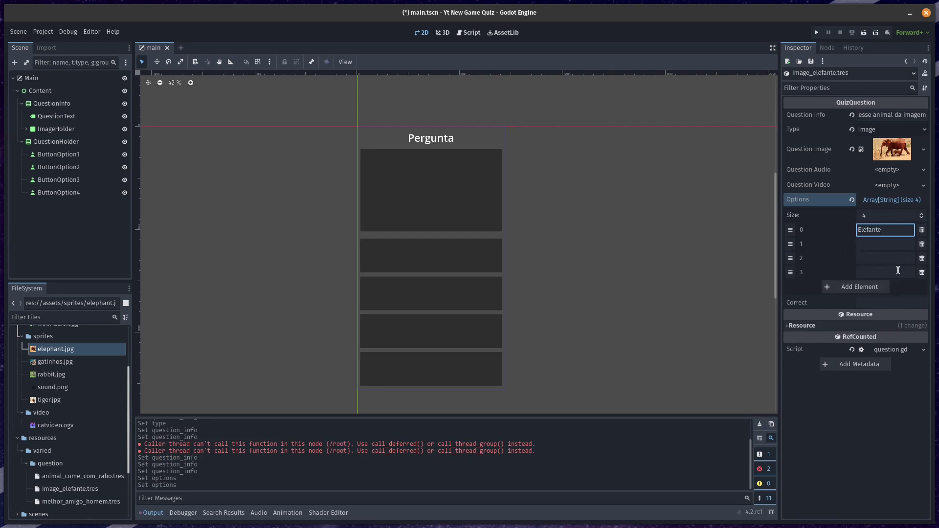
pyautogui.click(886, 243)
pyautogui.write('Leã')
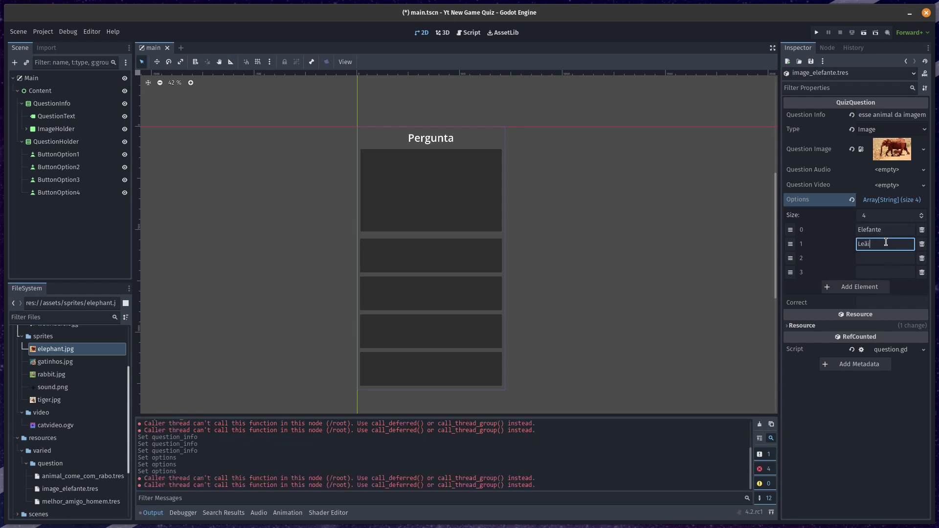
pyautogui.write('o')
pyautogui.press('Return')
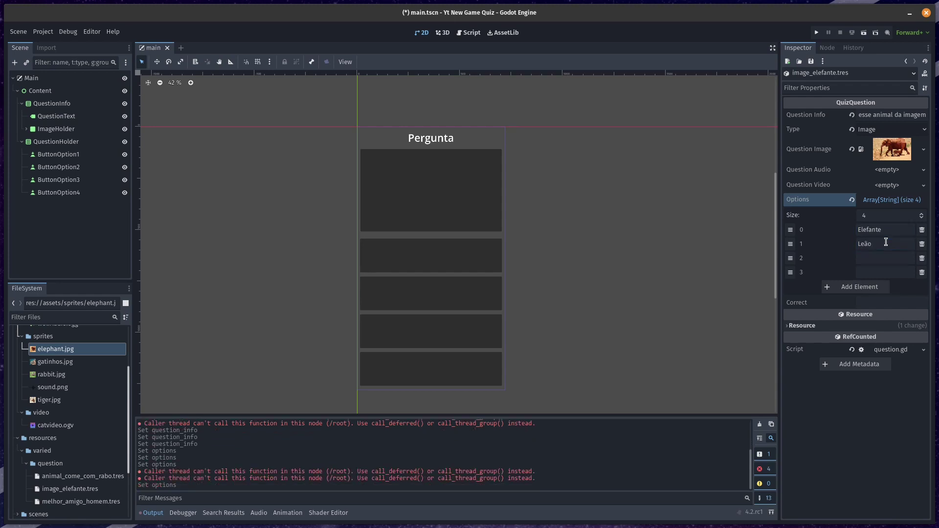
# Step: Fill the third and fourth options with Tamanduá and Rinoceronte
pyautogui.click(884, 254)
pyautogui.write('Tamanho')
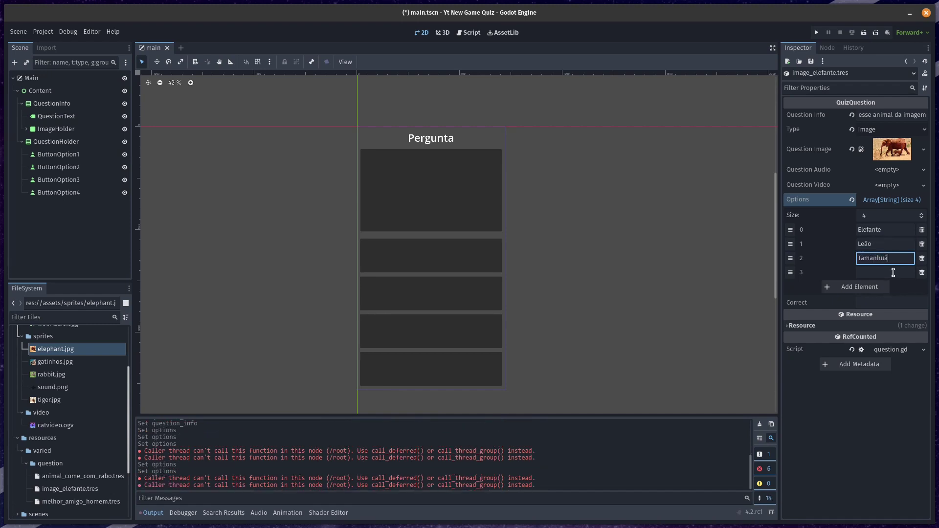
pyautogui.press('BackSpace')
pyautogui.press('BackSpace')
pyautogui.write('duá')
pyautogui.click(901, 269)
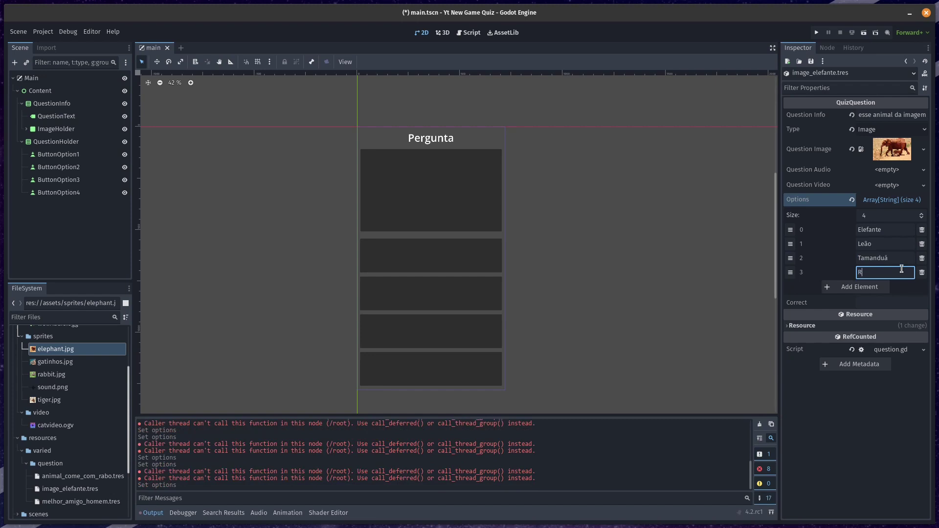
pyautogui.write('Rinoceronte')
pyautogui.press('Return')
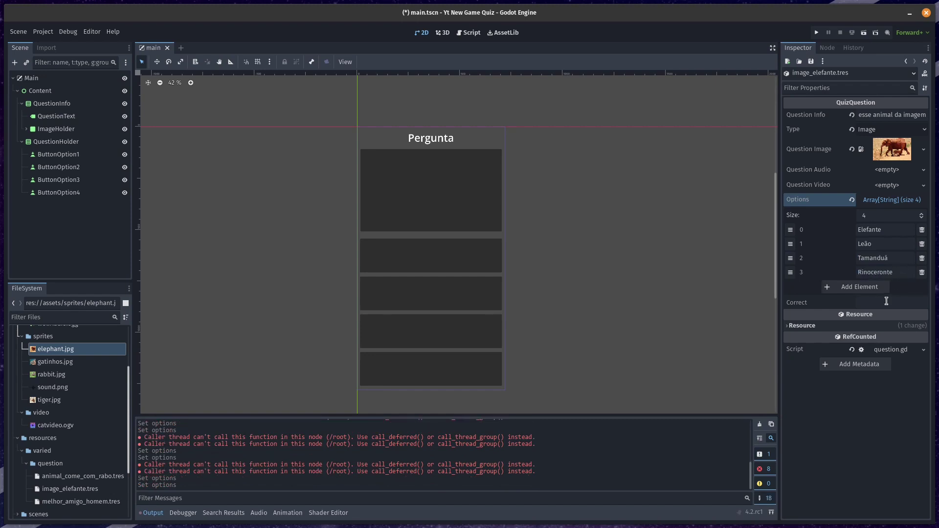
# Step: Set the Correct answer to Elefante and clear the Output log
pyautogui.click(888, 303)
pyautogui.write('Elefante')
pyautogui.press('Return')
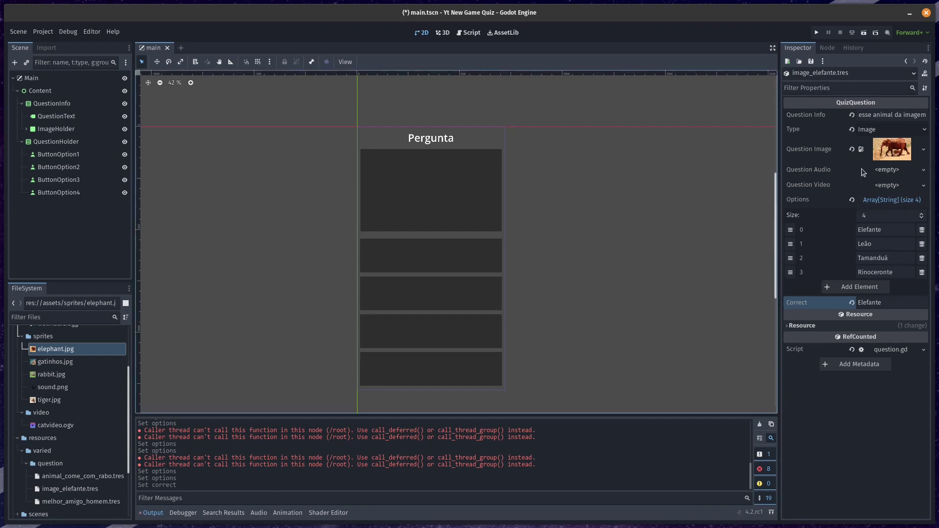
pyautogui.click(758, 425)
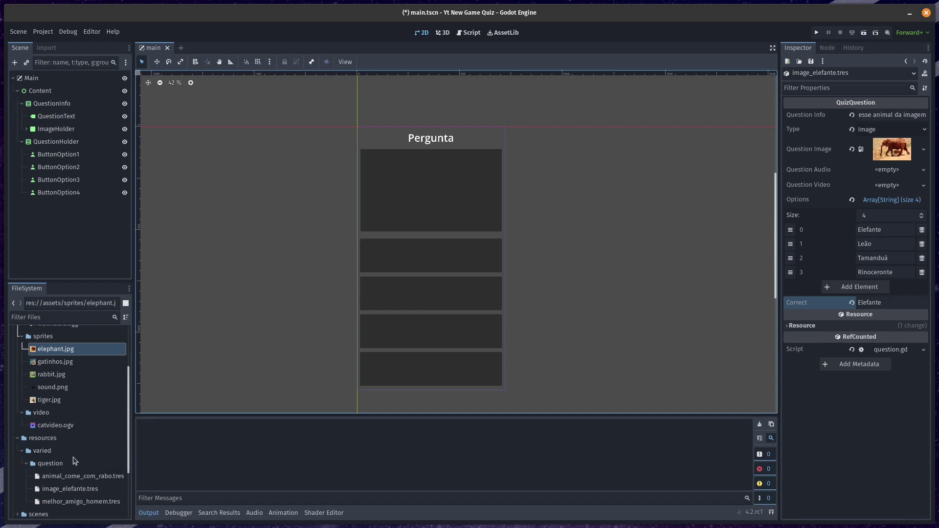
pyautogui.scroll(-3, 74, 461)
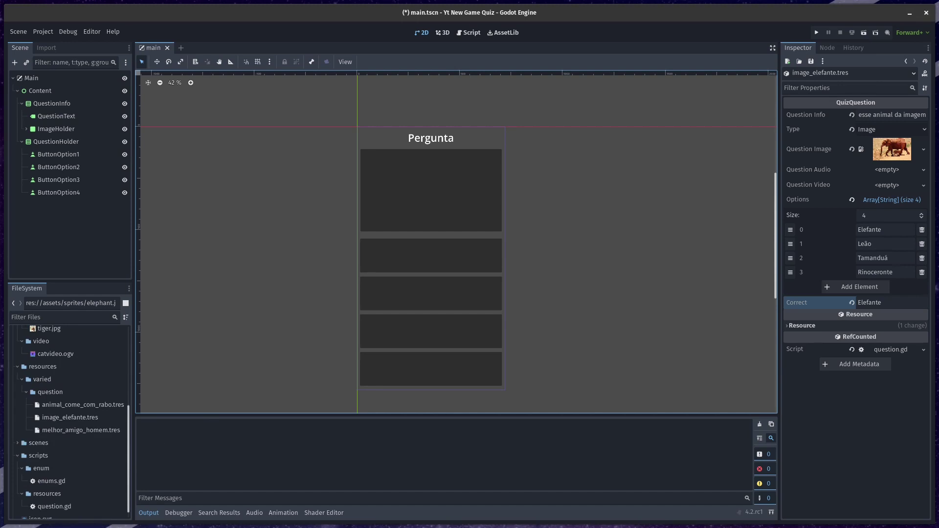
# Step: Create a QuizQuestion resource in the question folder saved as video_gatinhos.tres
pyautogui.rightClick(53, 393)
pyautogui.moveTo(104, 378)
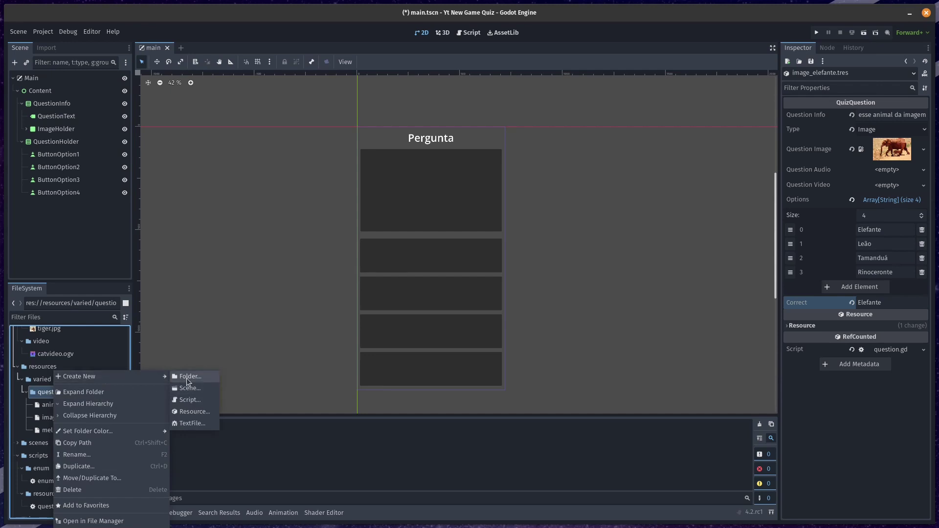
pyautogui.click(203, 415)
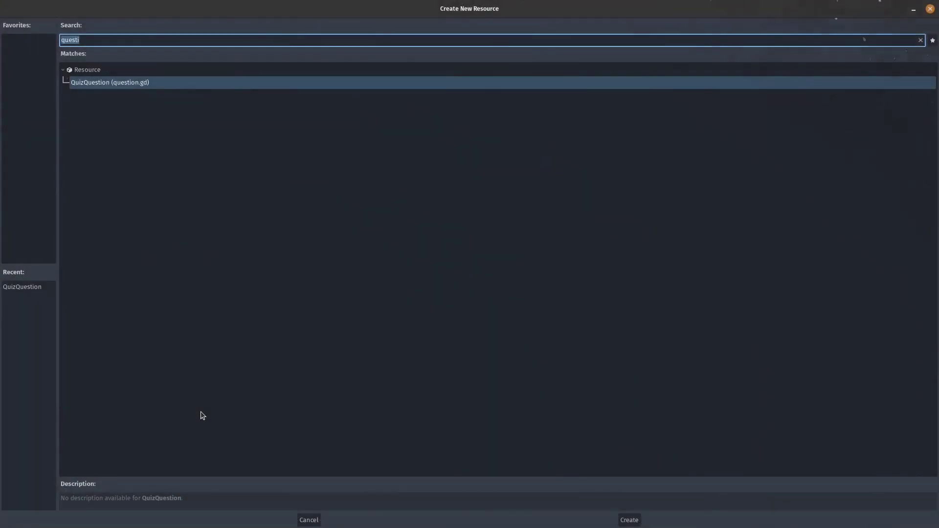
pyautogui.doubleClick(85, 83)
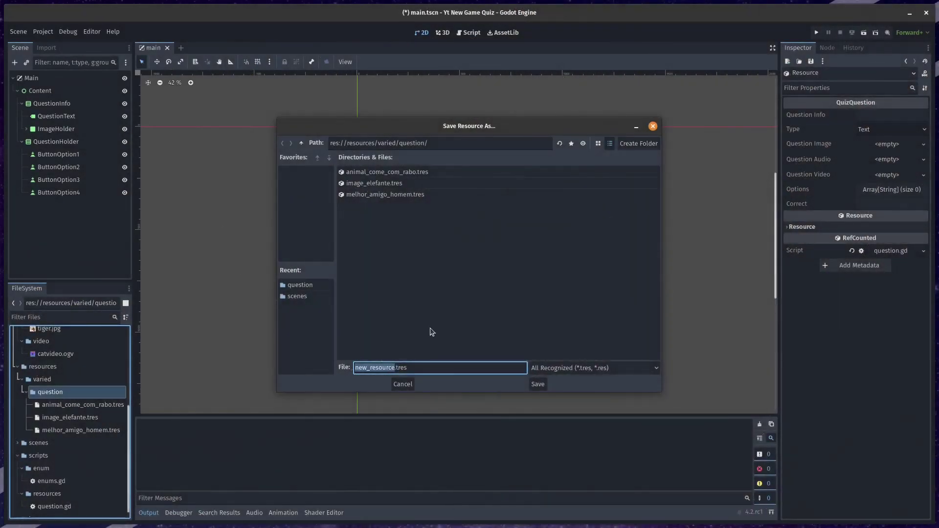
pyautogui.write('video_gatinhos')
pyautogui.press('Return')
# Step: Assign catvideo.ogv as the Question Video of video_gatinhos.tres
pyautogui.click(66, 378)
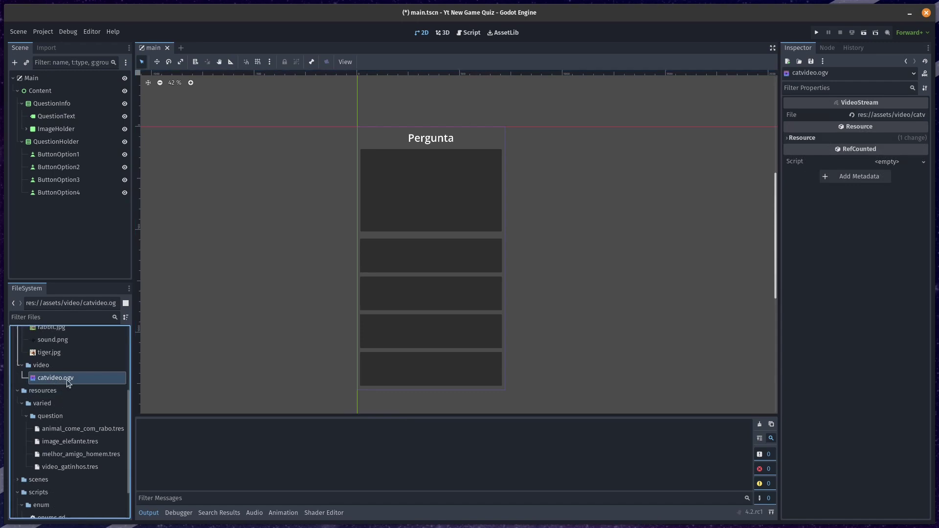
pyautogui.click(65, 466)
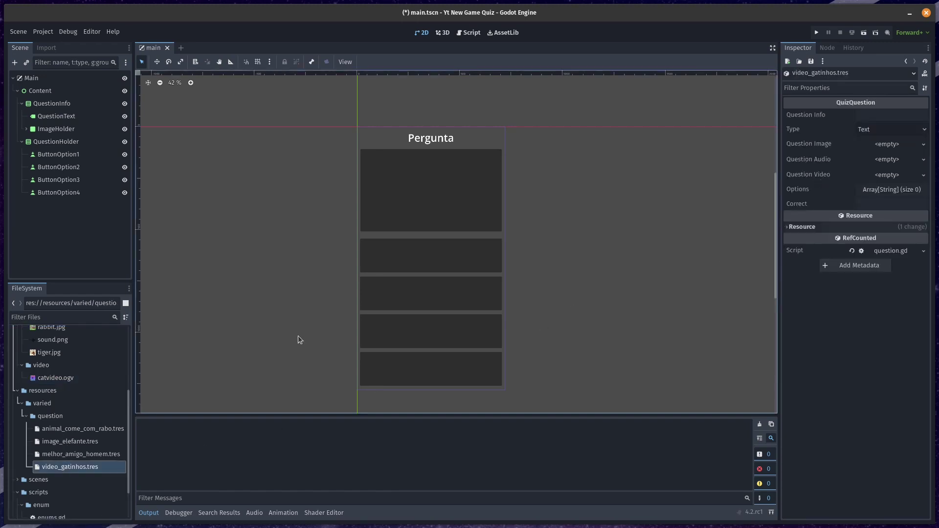
pyautogui.moveTo(40, 381)
pyautogui.mouseDown()
pyautogui.moveTo(810, 199)
pyautogui.moveTo(898, 147)
pyautogui.mouseUp()
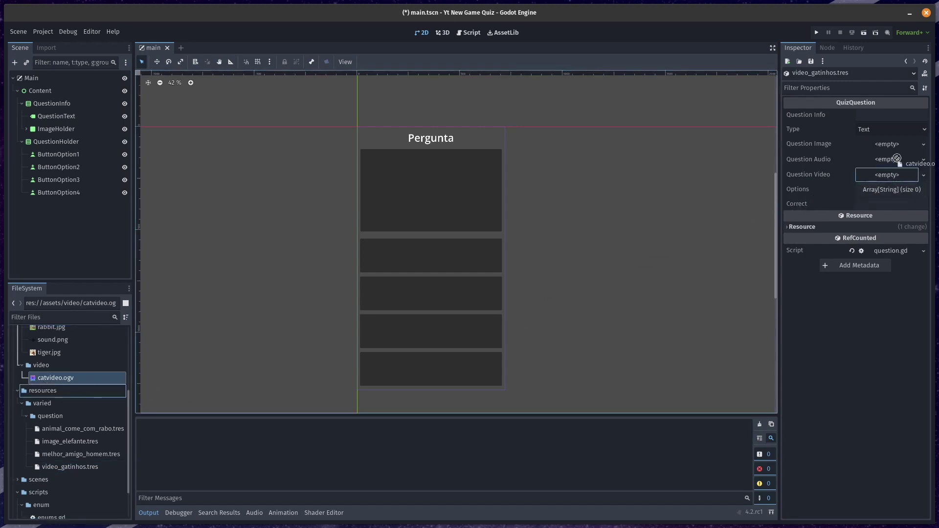
pyautogui.moveTo(898, 147); pyautogui.dragTo(889, 177)
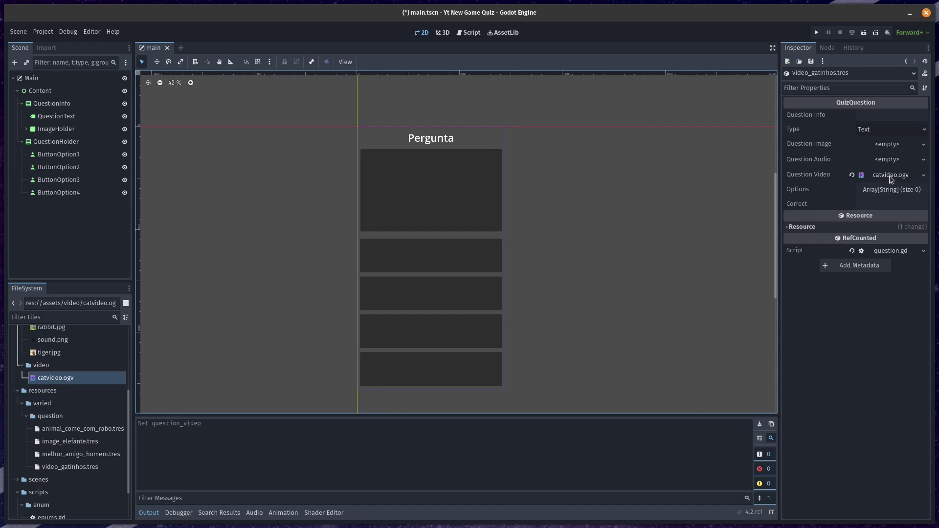
# Step: Set the Type to Video and the question info to 'Qual é o animal do vídeo?'
pyautogui.click(878, 131)
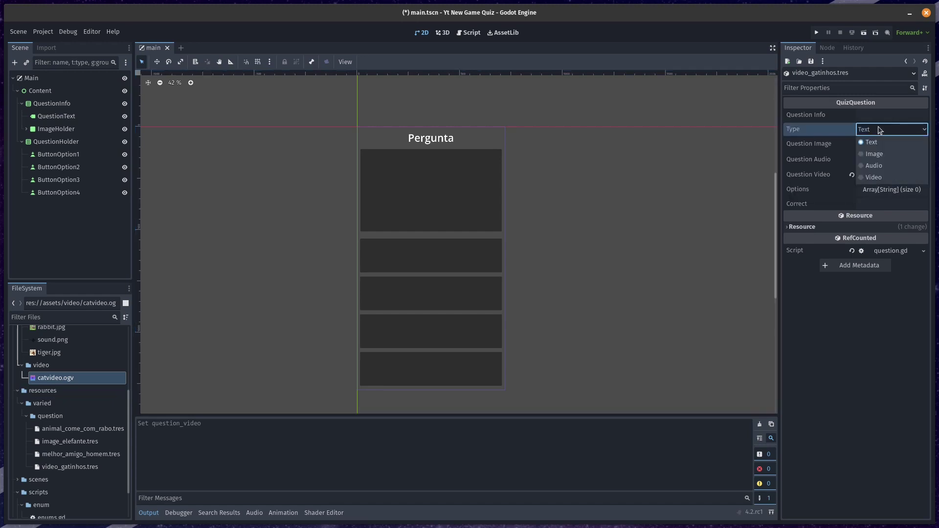
pyautogui.click(881, 178)
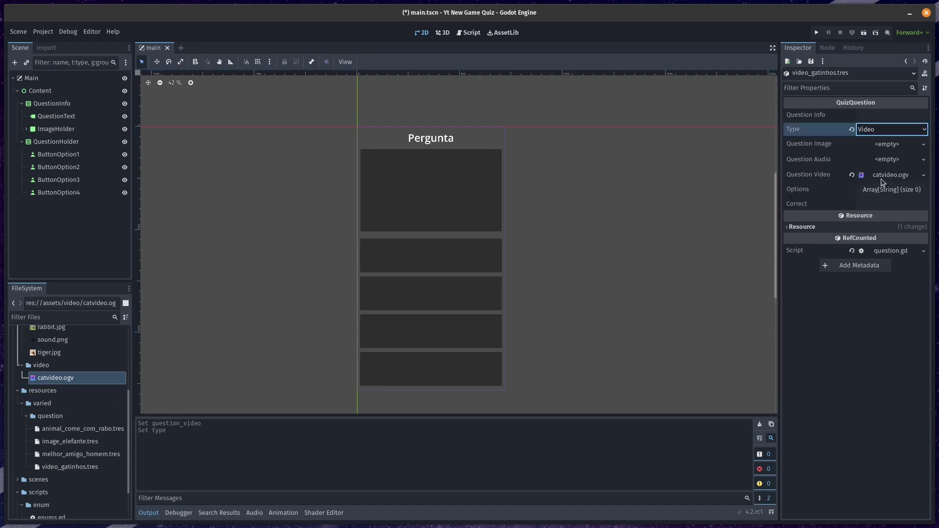
pyautogui.click(870, 112)
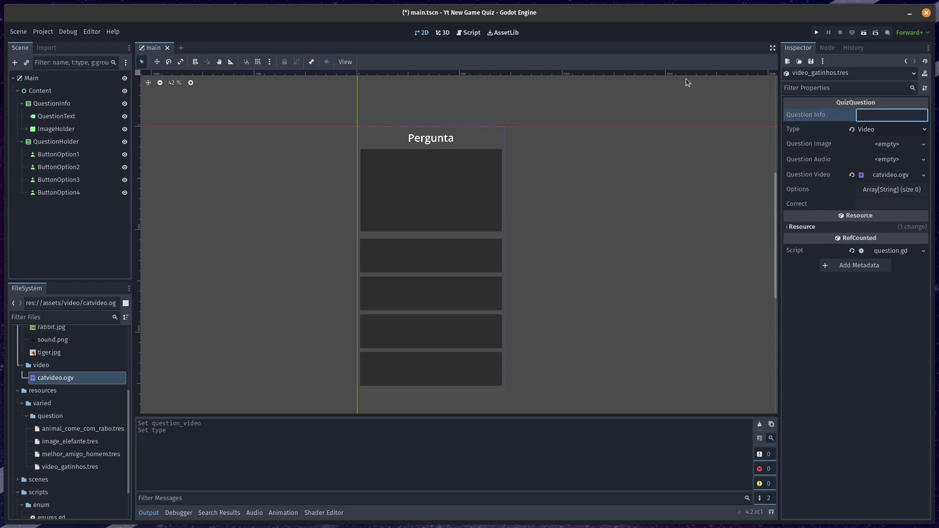
pyautogui.write('Qual ')
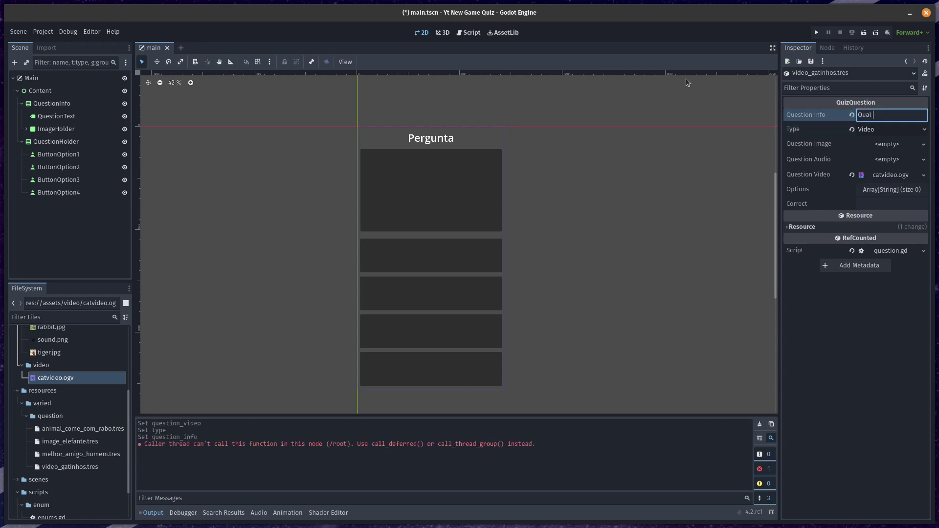
pyautogui.write('é  ani')
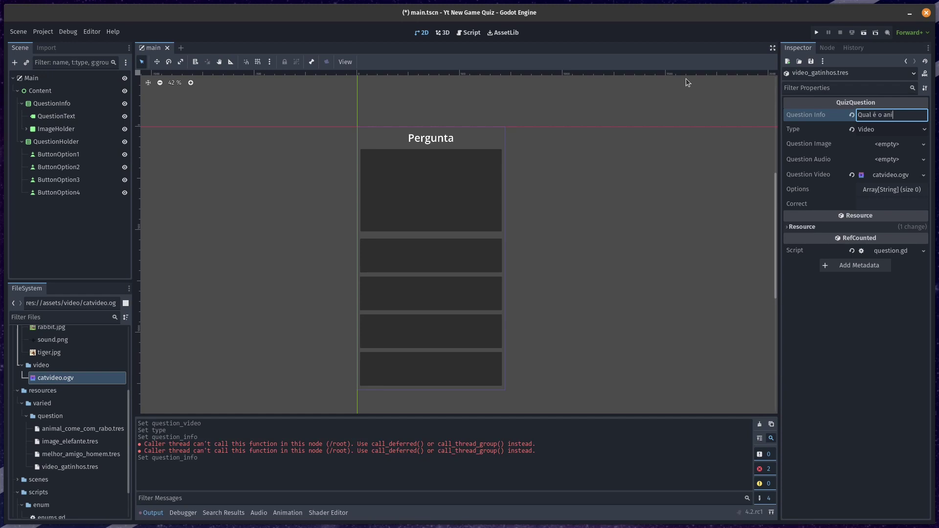
pyautogui.write('ídeo´dieo')
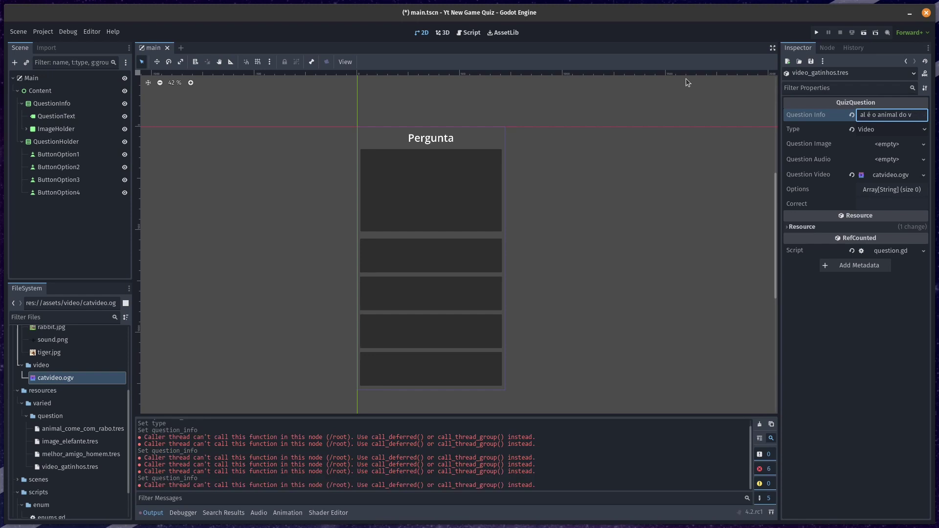
pyautogui.write('ideo')
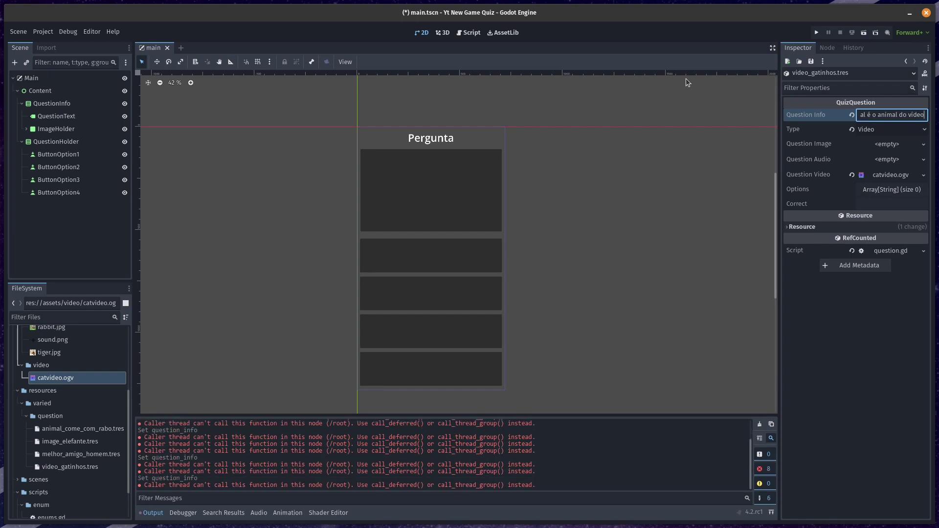
pyautogui.write('?')
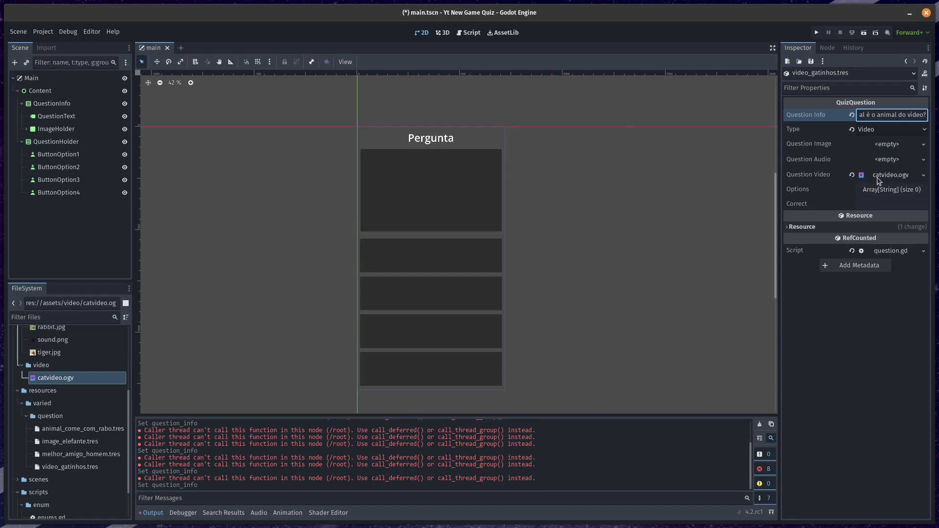
pyautogui.click(885, 190)
# Step: Grow Options to four entries and enter Cachorrinho and Porquinho as the first two
pyautogui.click(922, 204)
pyautogui.click(922, 205)
pyautogui.click(923, 205)
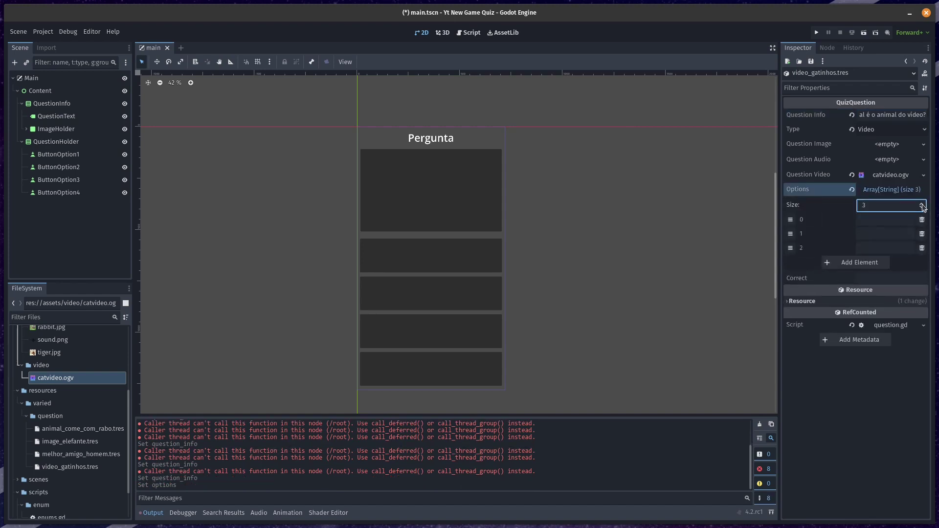
pyautogui.click(922, 204)
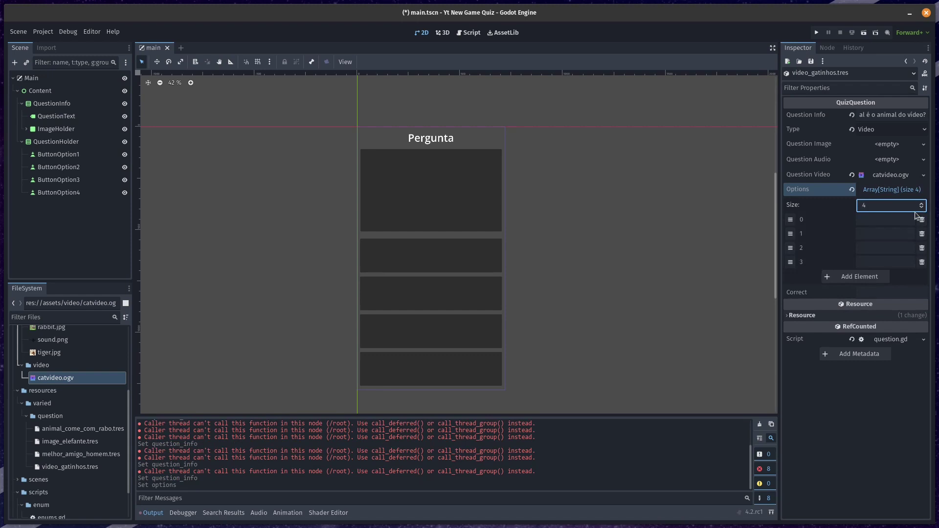
pyautogui.click(899, 220)
pyautogui.write('Ca')
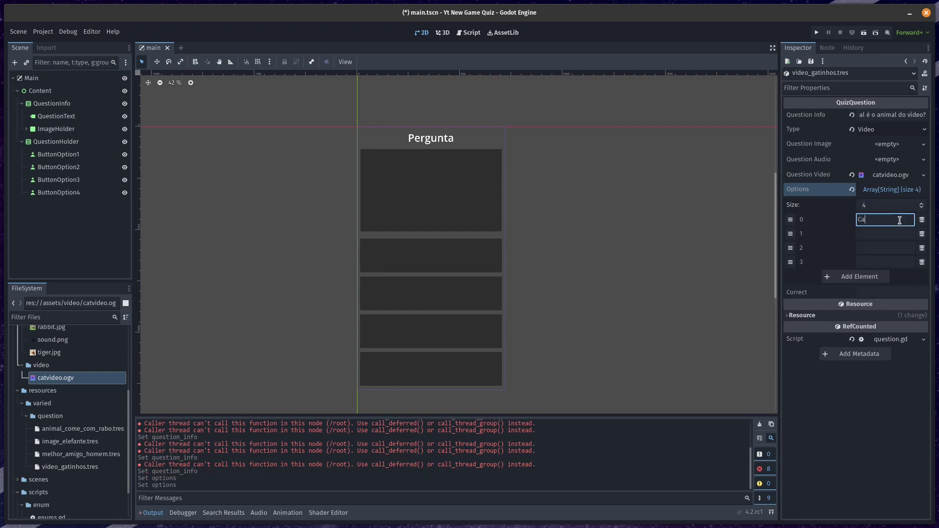
pyautogui.press('BackSpace')
pyautogui.press('BackSpace')
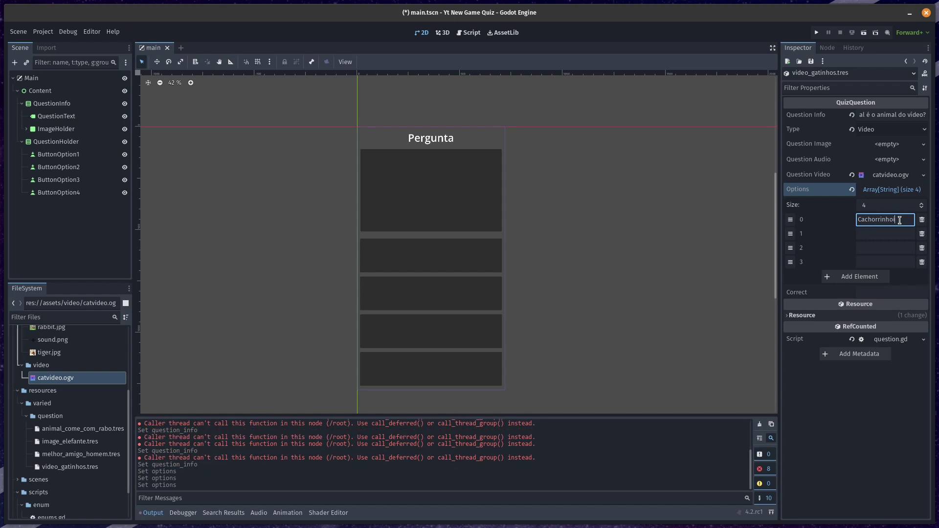
pyautogui.press('Return')
pyautogui.click(887, 236)
pyautogui.write('Porquinho')
pyautogui.press('Return')
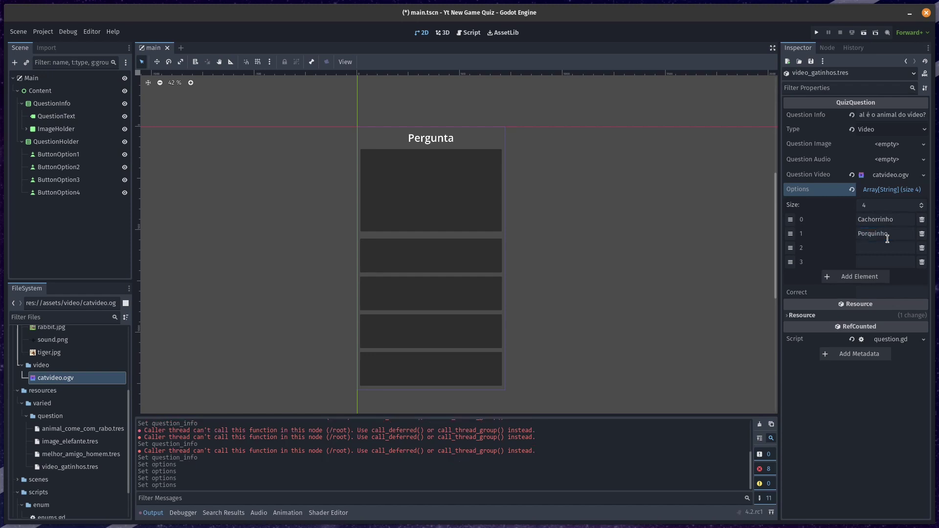
# Step: Add Gatinhos and Coelinhos and pluralize the first two to Cachorrinhos and Porquinhos
pyautogui.click(886, 247)
pyautogui.write('Gatinhos')
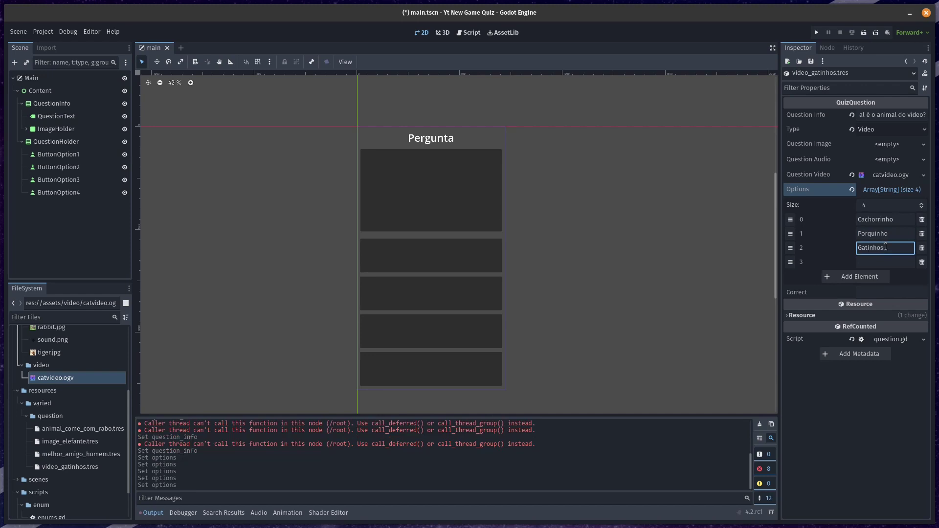
pyautogui.click(895, 234)
pyautogui.write('s')
pyautogui.click(900, 221)
pyautogui.write('s')
pyautogui.click(889, 261)
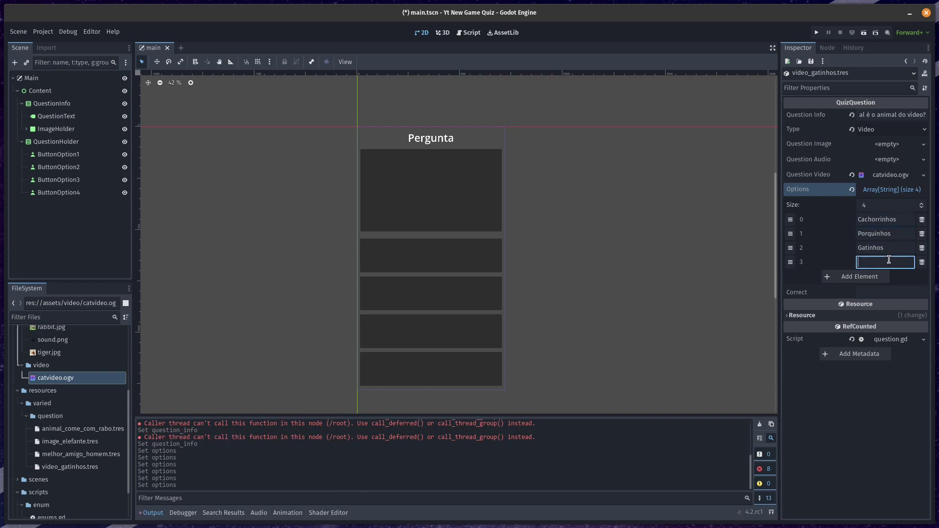
pyautogui.write('Coelinhos')
pyautogui.press('Return')
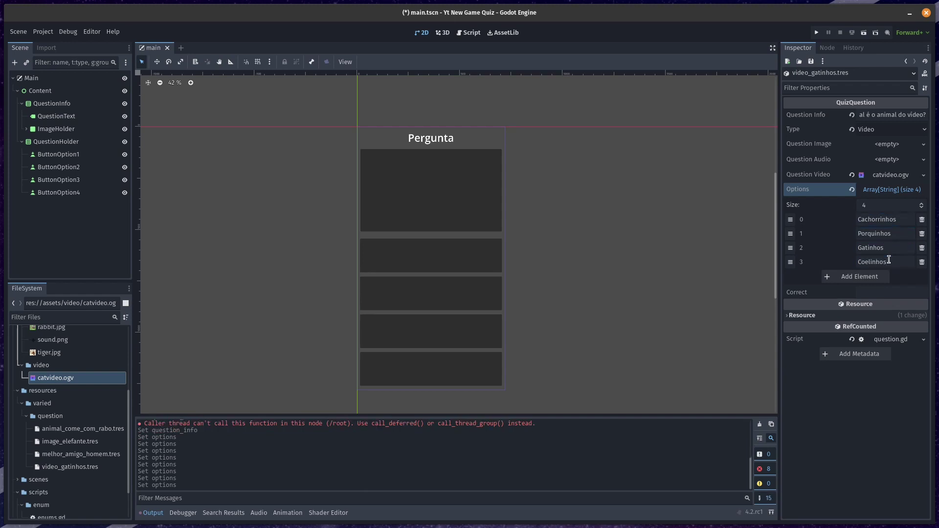
# Step: Enter Gatnhos as the Correct answer
pyautogui.click(893, 294)
pyautogui.write('Ga')
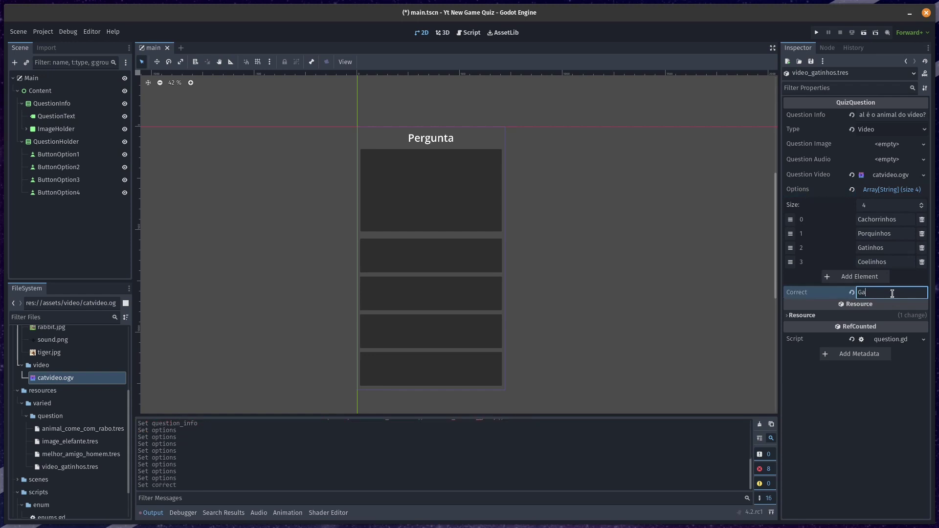
pyautogui.write('tnhos')
pyautogui.press('Return')
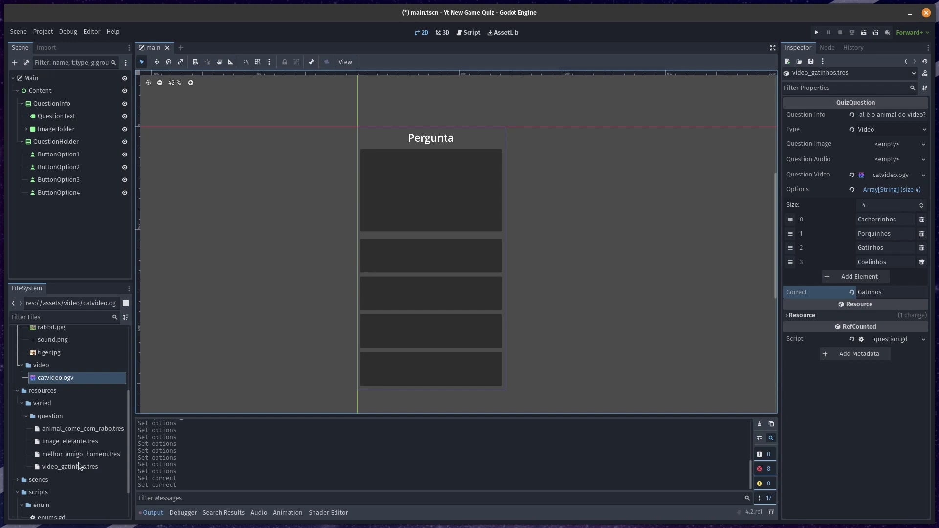
# Step: Create a QuizQuestion resource in the question folder saved as audio_lobo.tres
pyautogui.rightClick(51, 419)
pyautogui.moveTo(99, 377)
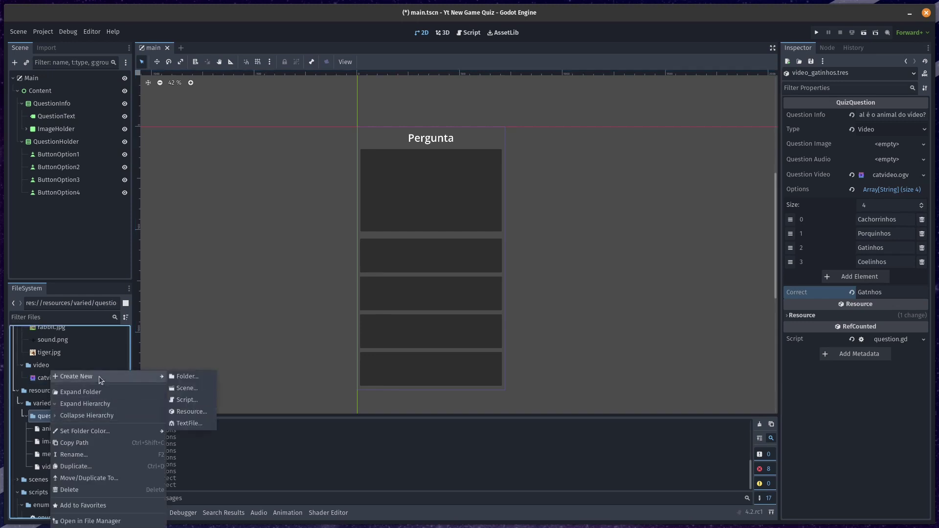
pyautogui.click(188, 411)
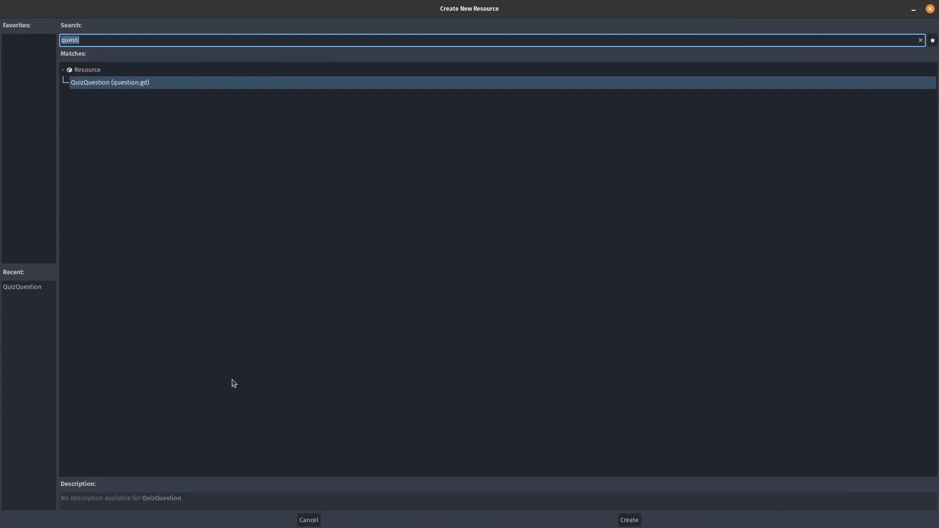
pyautogui.press('Return')
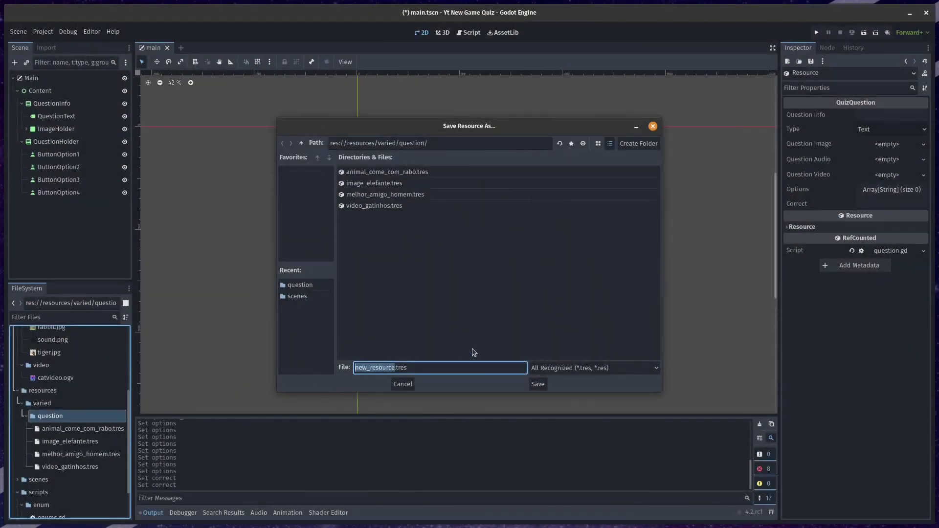
pyautogui.write('audio_')
pyautogui.write('lobo')
pyautogui.press('Return')
# Step: Preview the wolfAudio.ogg sound in its import dialog, then close it
pyautogui.click(70, 480)
pyautogui.scroll(2, 69, 413)
pyautogui.scroll(2, 68, 413)
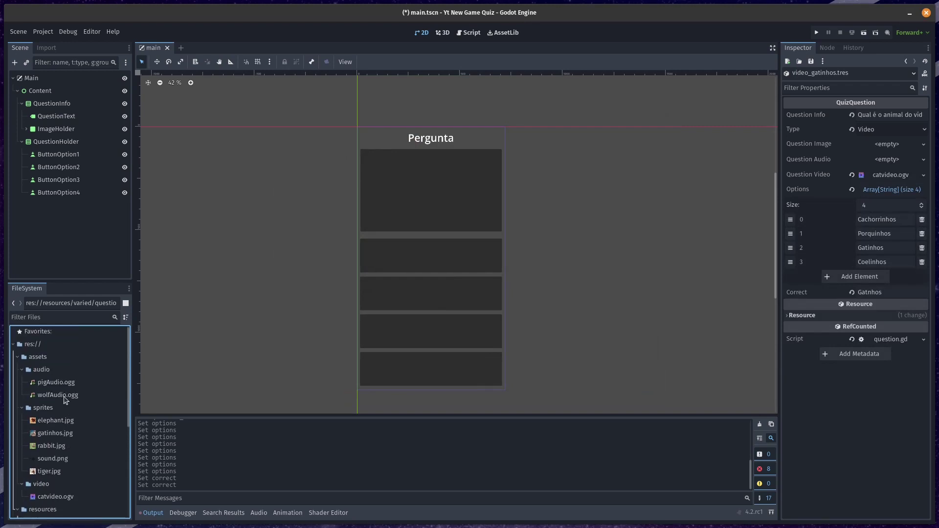
pyautogui.doubleClick(61, 396)
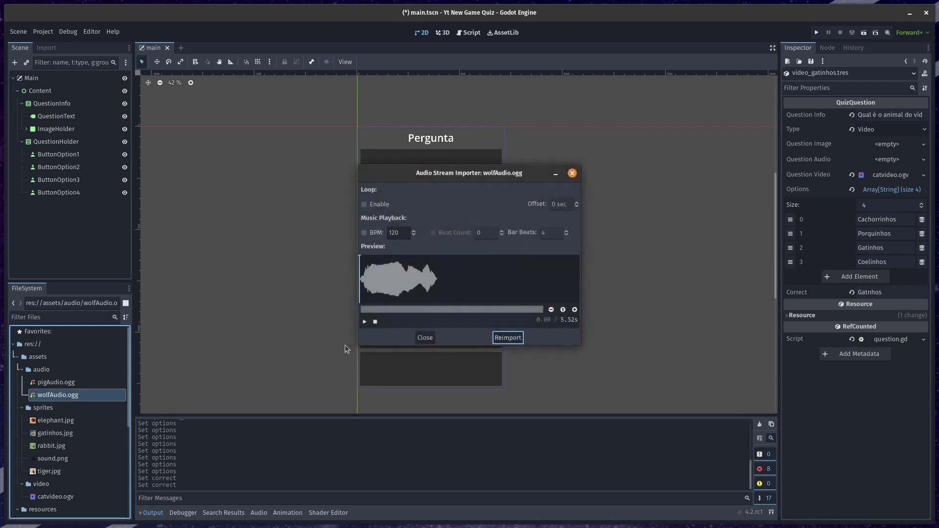
pyautogui.click(365, 322)
pyautogui.click(376, 322)
pyautogui.click(572, 173)
# Step: Load audio_lobo.tres into the Inspector for editing
pyautogui.scroll(-5, 74, 455)
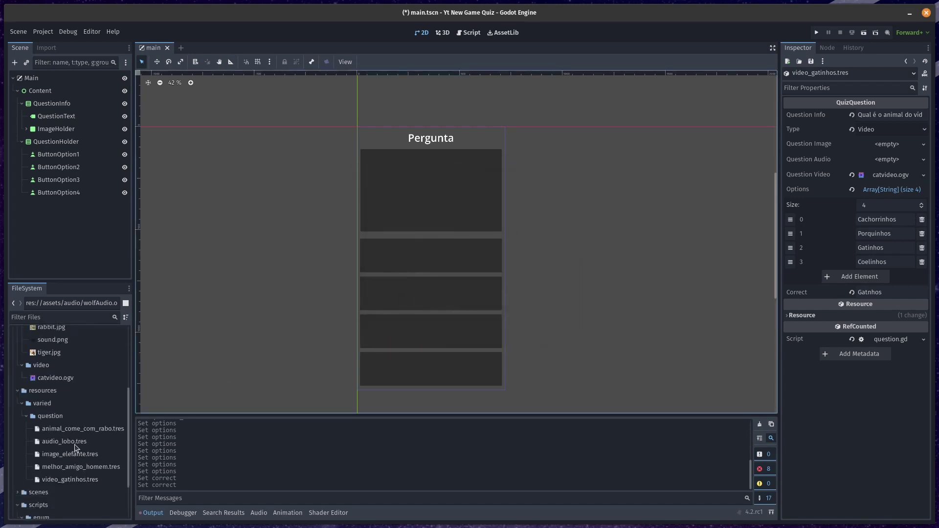
pyautogui.click(74, 443)
pyautogui.scroll(5, 59, 440)
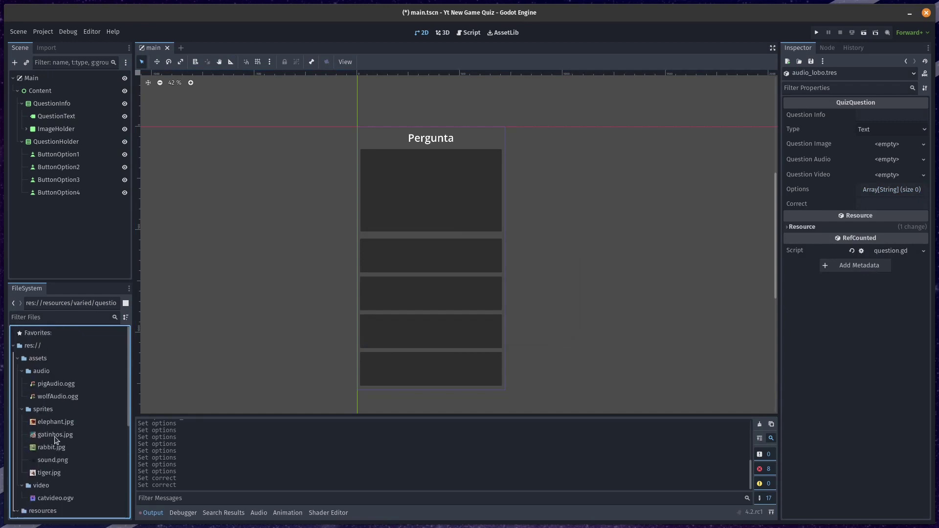
# Step: Assign wolfAudio.ogg as Question Audio, set Type to Audio, and sound.png as Question Image
pyautogui.moveTo(60, 397); pyautogui.dragTo(877, 164)
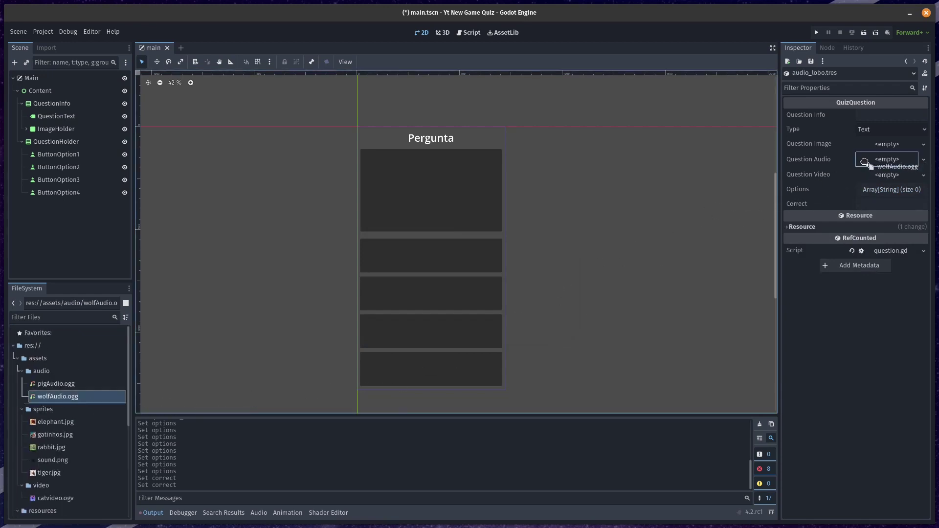
pyautogui.moveTo(877, 164); pyautogui.dragTo(878, 164)
pyautogui.click(877, 130)
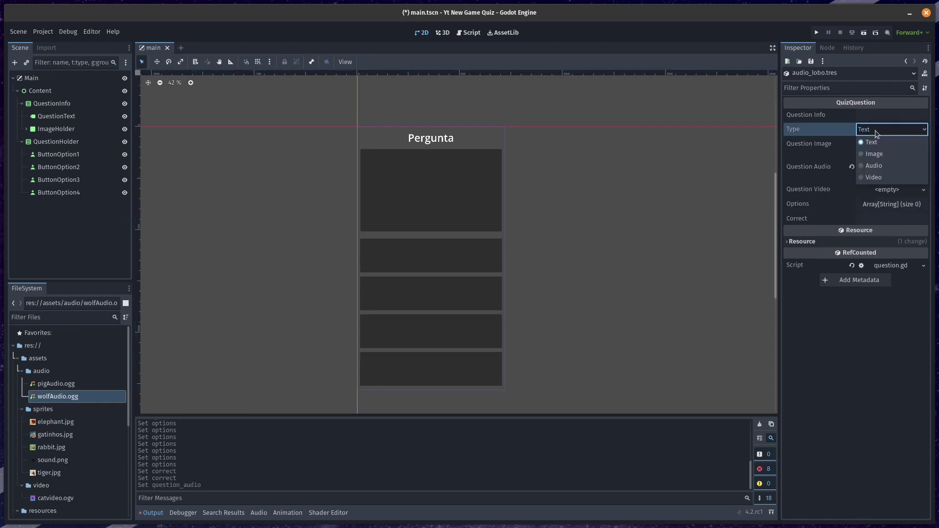
pyautogui.click(874, 165)
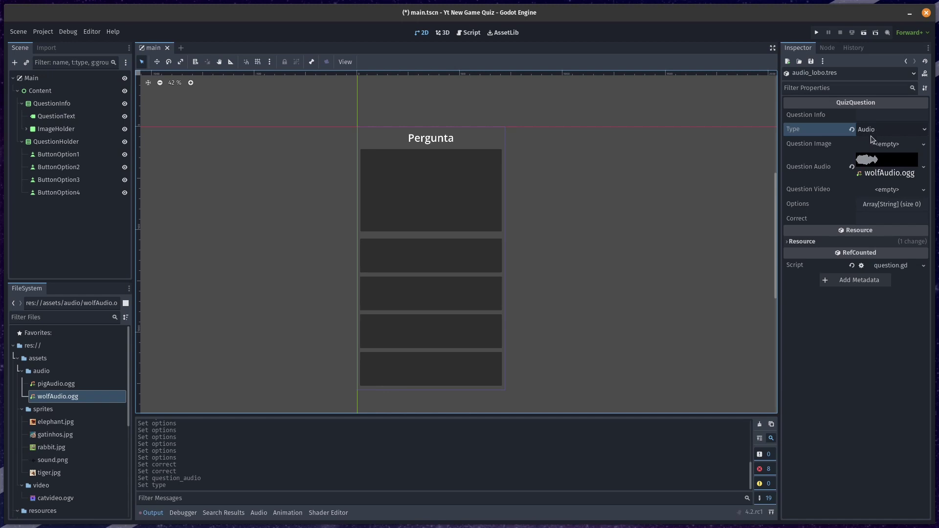
pyautogui.moveTo(62, 460)
pyautogui.mouseDown()
pyautogui.moveTo(751, 266)
pyautogui.moveTo(888, 144)
pyautogui.mouseUp()
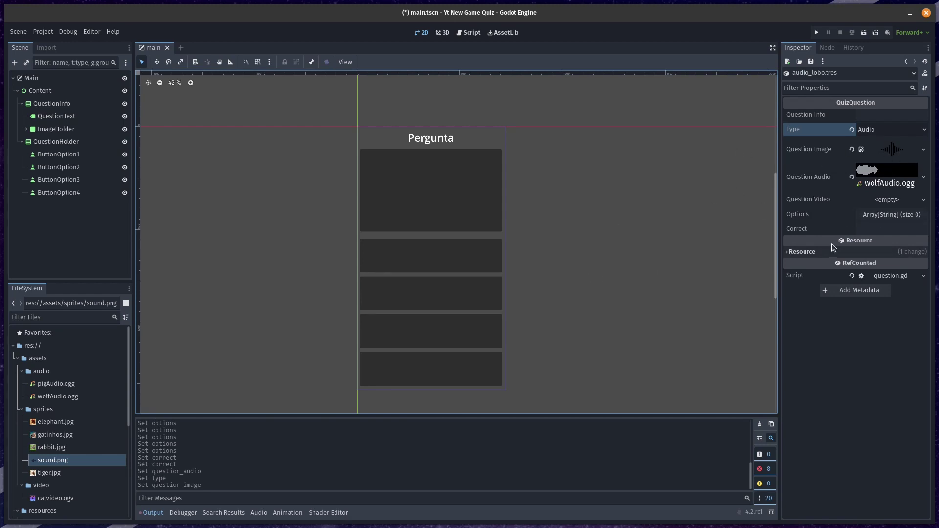
# Step: Expand Options, resize it to 4 entries, and enter Porco as the first
pyautogui.click(890, 215)
pyautogui.click(895, 215)
pyautogui.click(900, 215)
pyautogui.click(922, 228)
pyautogui.click(922, 228)
pyautogui.click(922, 228)
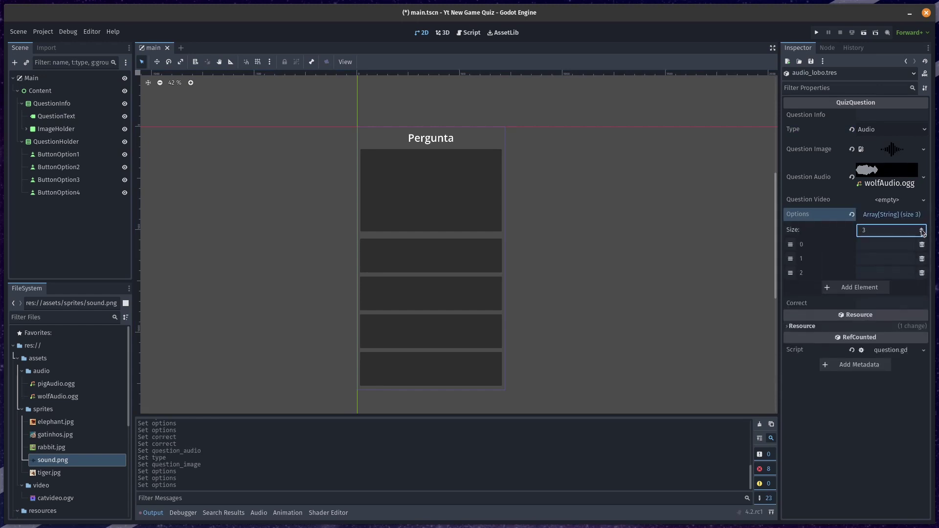
pyautogui.click(922, 229)
pyautogui.click(874, 244)
pyautogui.write('Porcorco')
pyautogui.press('Return')
# Step: Enter Cachorro and Gato as the second and third options
pyautogui.click(912, 256)
pyautogui.write('Caho')
pyautogui.press('BackSpace')
pyautogui.press('BackSpace')
pyautogui.write('chorro')
pyautogui.press('Return')
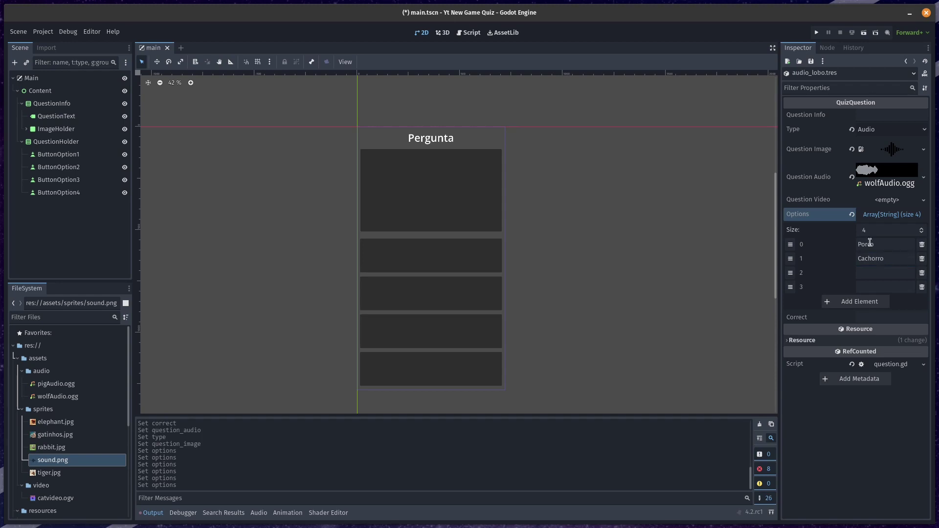
pyautogui.click(894, 278)
pyautogui.write('Gato')
pyautogui.press('Return')
# Step: Enter Lobo as the fourth option and as the Correct answer
pyautogui.click(900, 289)
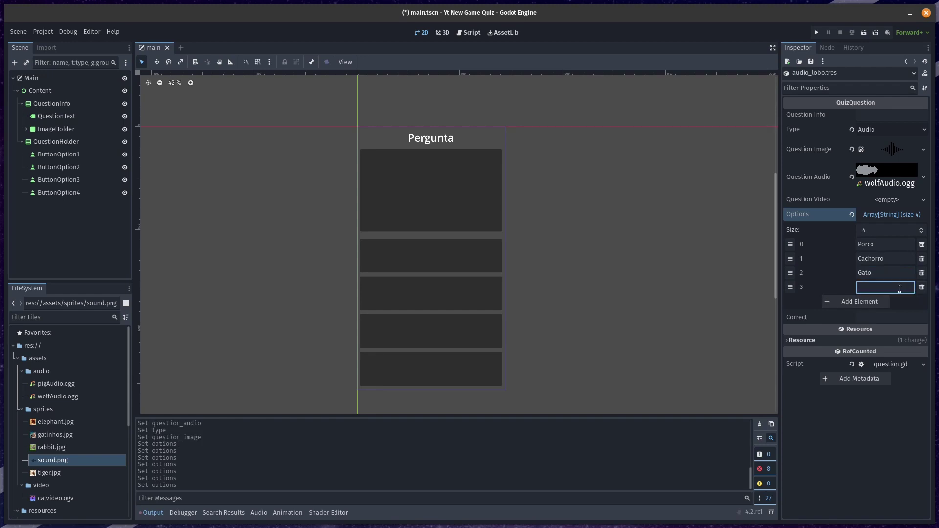
pyautogui.write('Lobo')
pyautogui.write('ob')
pyautogui.press('Return')
pyautogui.click(900, 318)
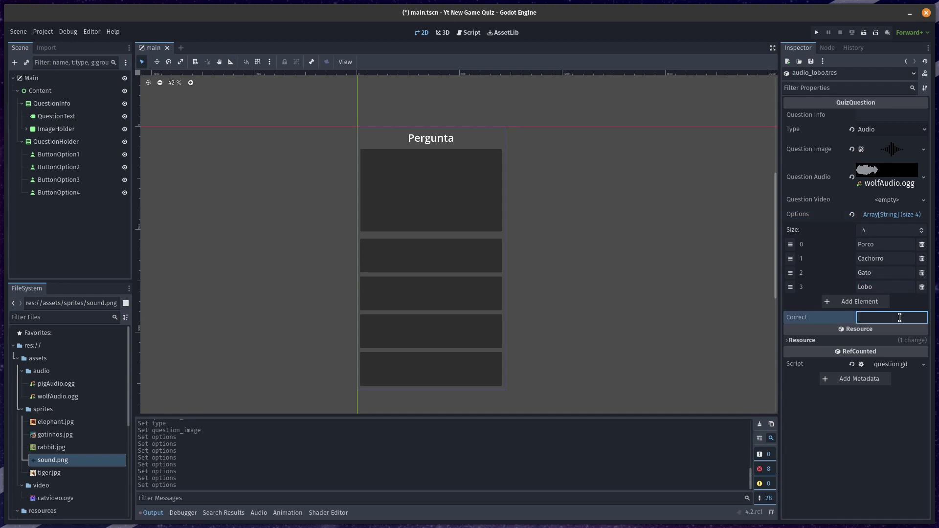
pyautogui.write('Lobo')
pyautogui.press('Return')
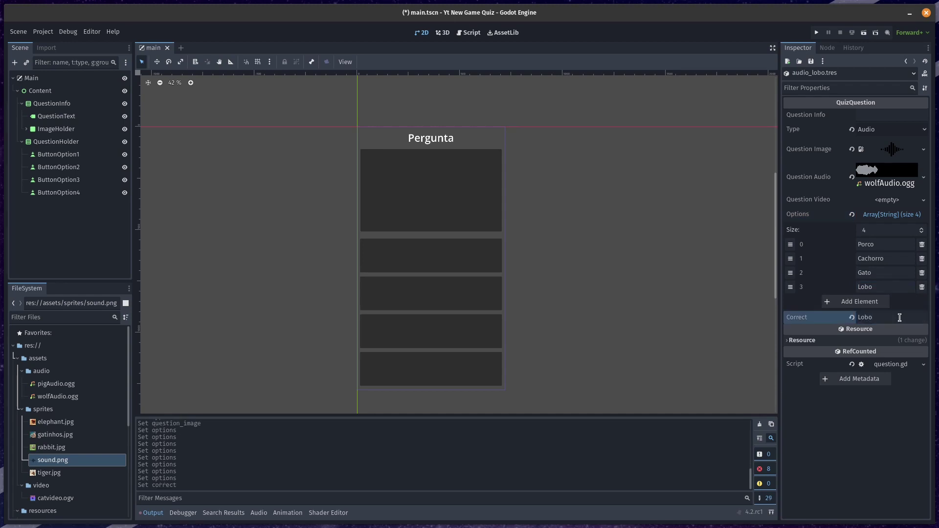
# Step: Create a new QuizQuestion resource in the question folder
pyautogui.scroll(-5, 76, 443)
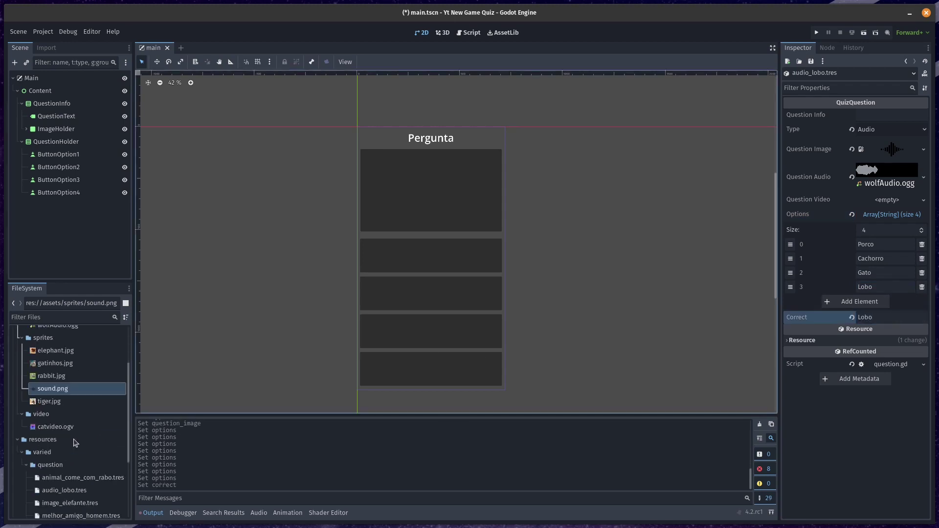
pyautogui.rightClick(58, 394)
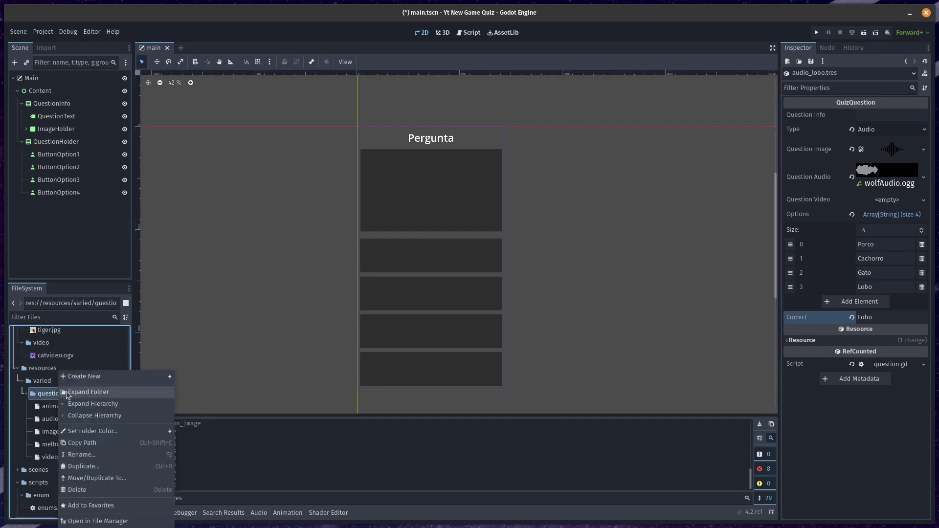
pyautogui.moveTo(87, 383)
pyautogui.click(198, 412)
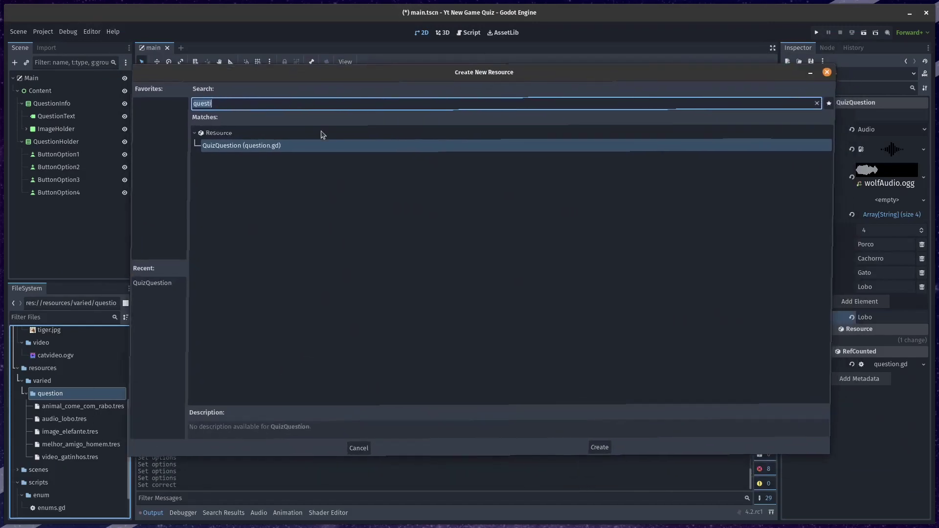
pyautogui.doubleClick(248, 152)
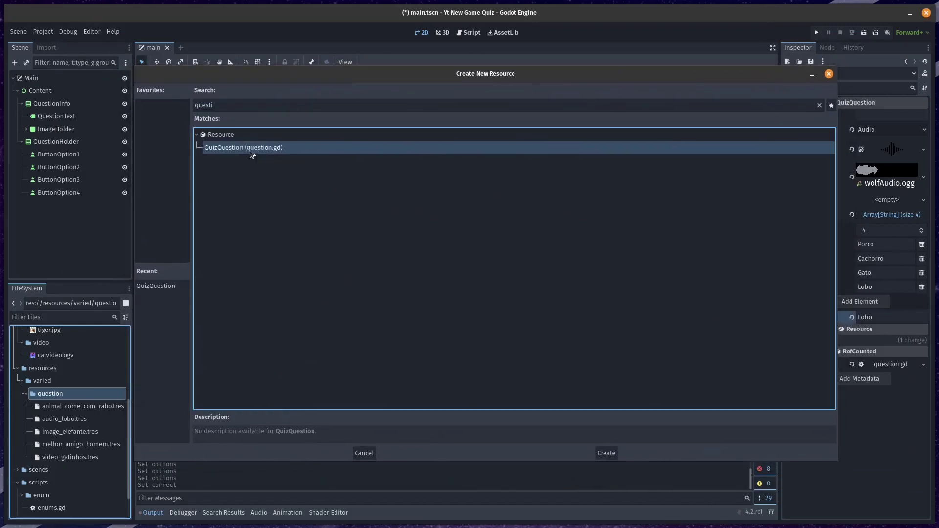
# Step: Save it as audio_porco.tres instead of overwriting audio_lobo.tres
pyautogui.write('audio_lobo.tres')
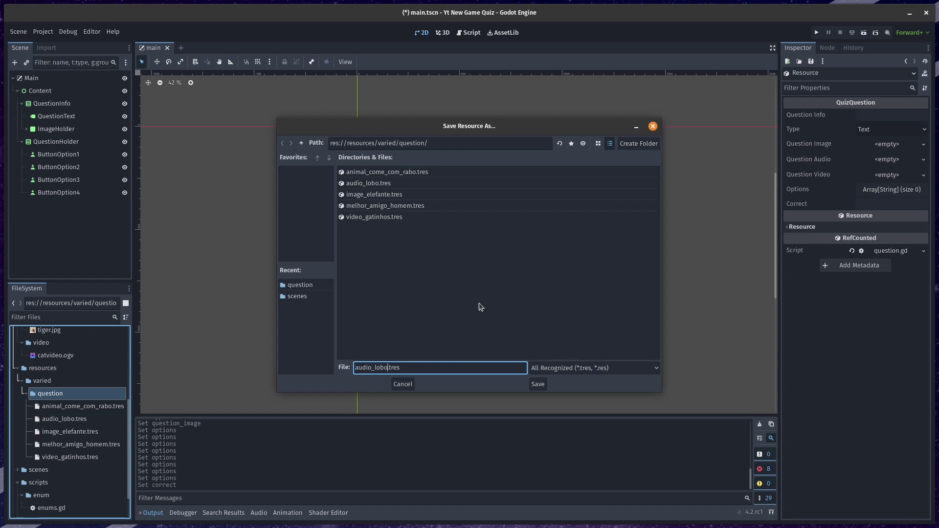
pyautogui.click(538, 385)
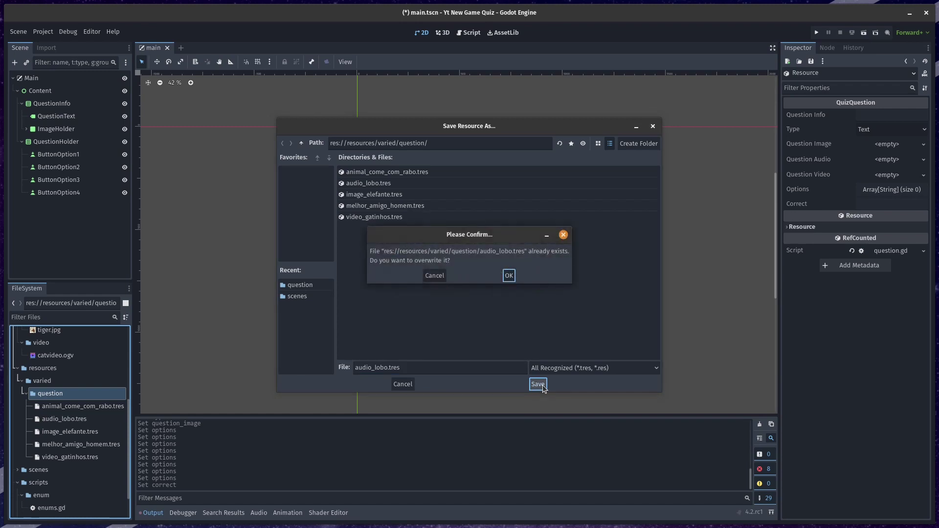
pyautogui.click(435, 276)
pyautogui.click(387, 367)
pyautogui.press('BackSpace')
pyautogui.press('BackSpace')
pyautogui.press('BackSpace')
pyautogui.write('porco')
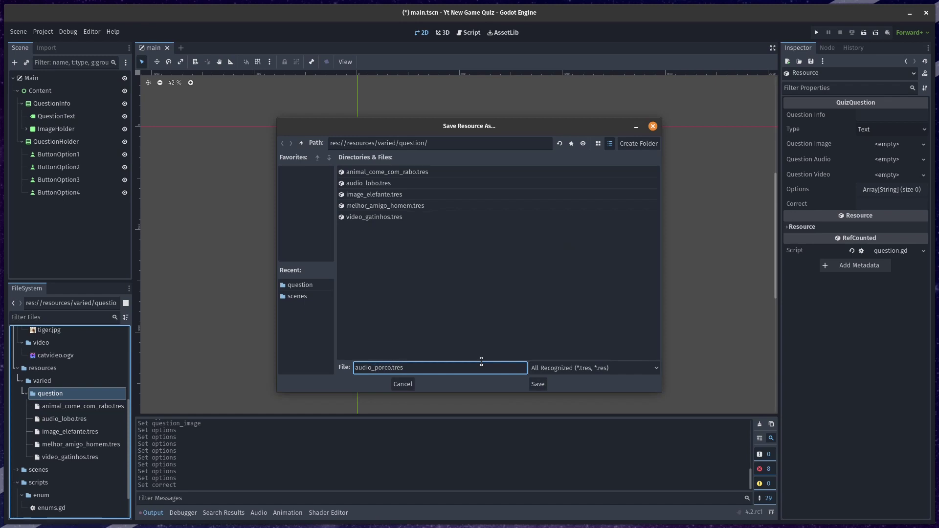
pyautogui.press('Return')
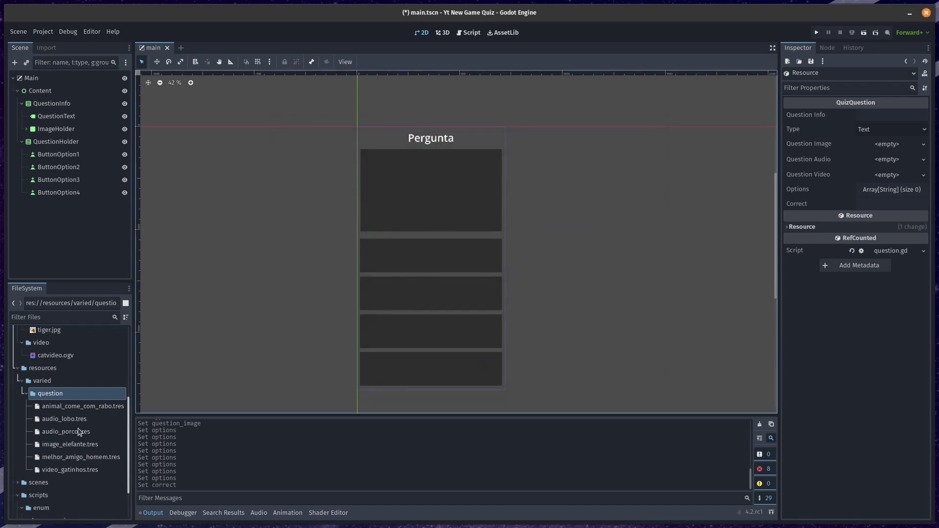
# Step: Open audio_porco.tres and preview the pigAudio.ogg sound
pyautogui.click(79, 431)
pyautogui.scroll(3, 70, 387)
pyautogui.scroll(2, 70, 387)
pyautogui.scroll(3, 70, 387)
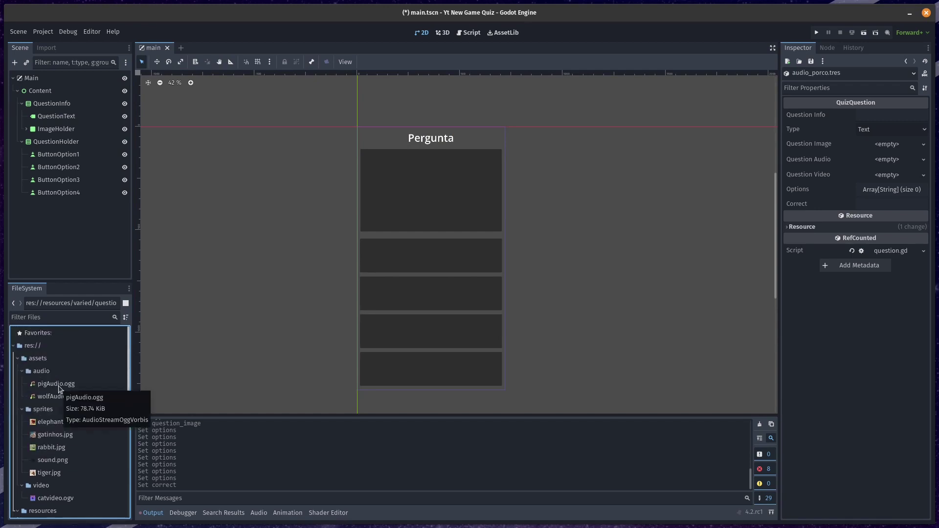
pyautogui.doubleClick(58, 386)
pyautogui.click(365, 322)
pyautogui.click(376, 321)
pyautogui.click(572, 173)
# Step: Assign pigAudio.ogg as Question Audio, set Type to Audio, and sound.png as Question Image
pyautogui.moveTo(56, 384)
pyautogui.mouseDown()
pyautogui.moveTo(653, 293)
pyautogui.moveTo(886, 160)
pyautogui.mouseUp()
pyautogui.click(879, 131)
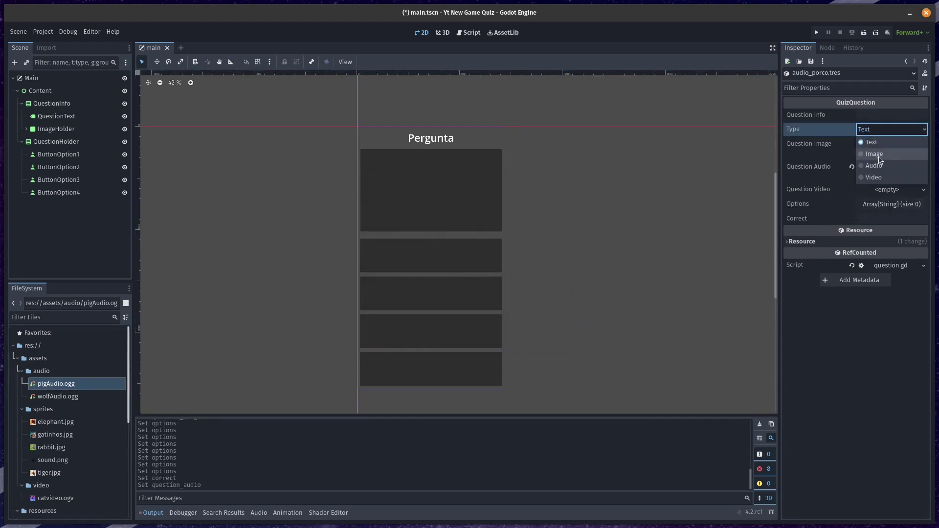
pyautogui.click(879, 167)
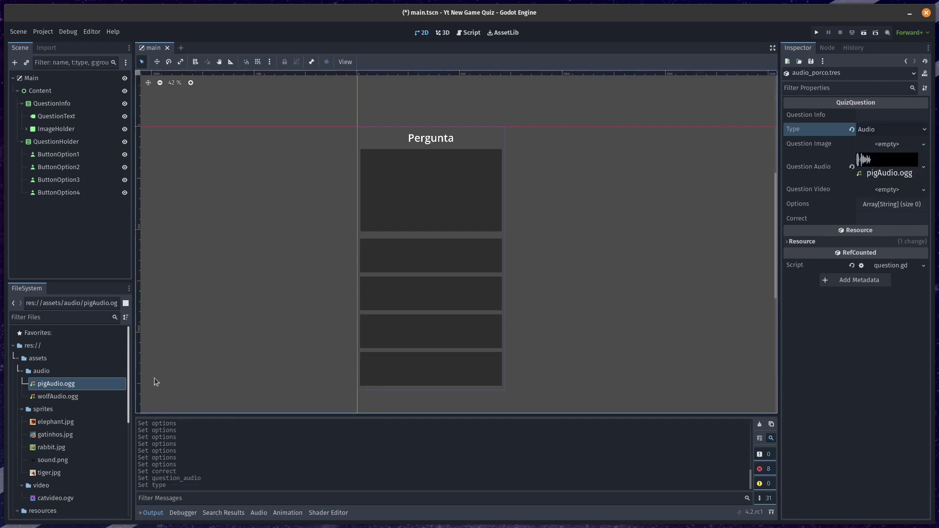
pyautogui.moveTo(55, 464); pyautogui.dragTo(898, 146)
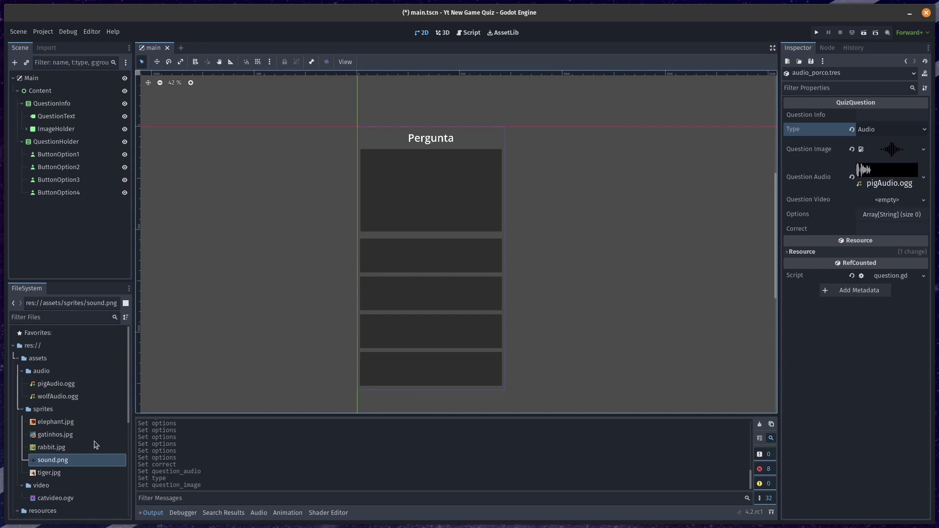
pyautogui.scroll(-3, 78, 447)
pyautogui.scroll(-2, 78, 449)
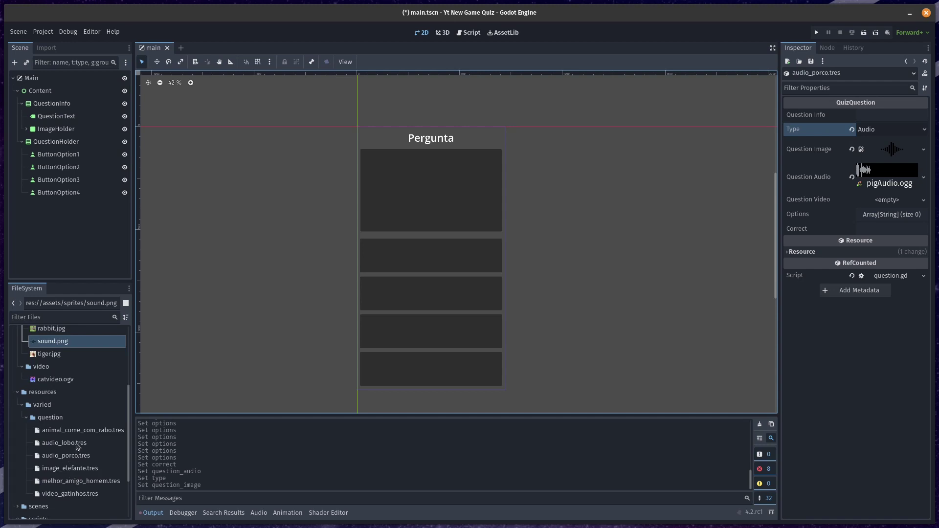
# Step: Enter the question text 'Qual animal emite esse som' in audio_lobo.tres's Question Info
pyautogui.click(77, 445)
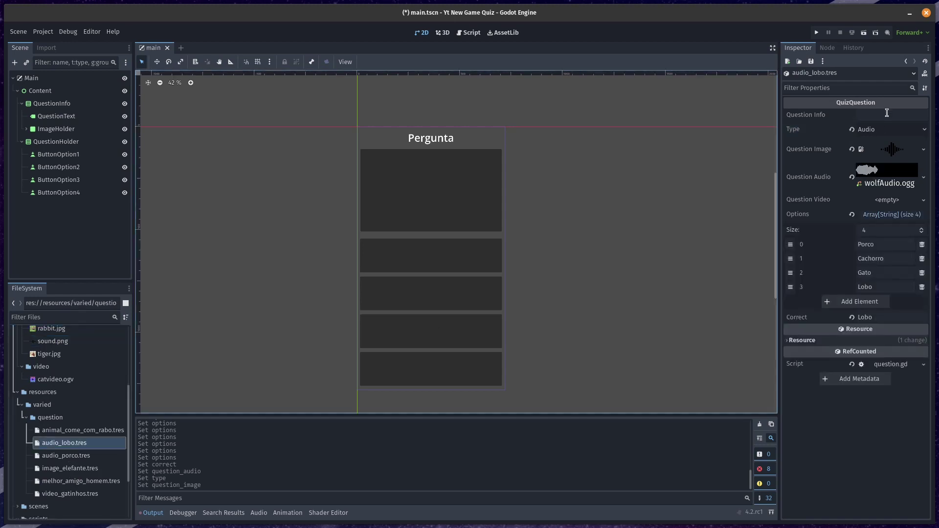
pyautogui.click(901, 112)
pyautogui.write('Q')
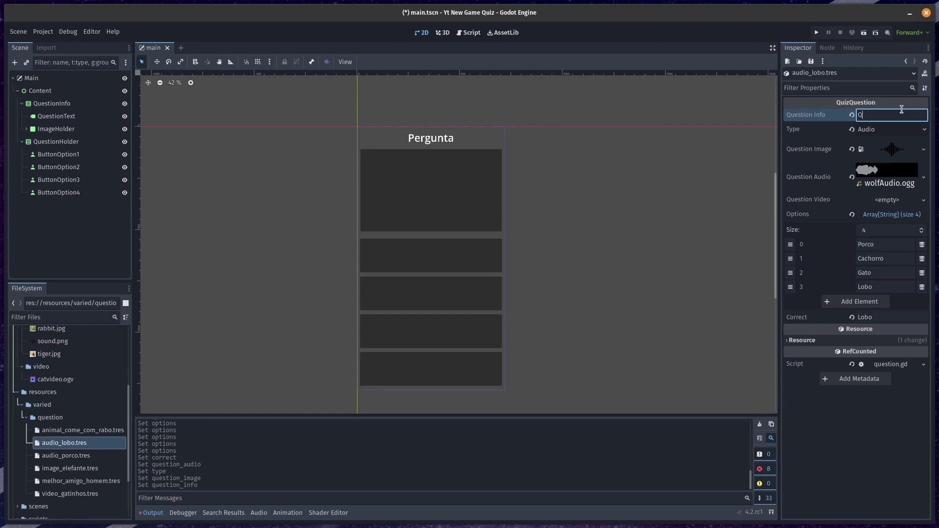
pyautogui.write('ual animal fa')
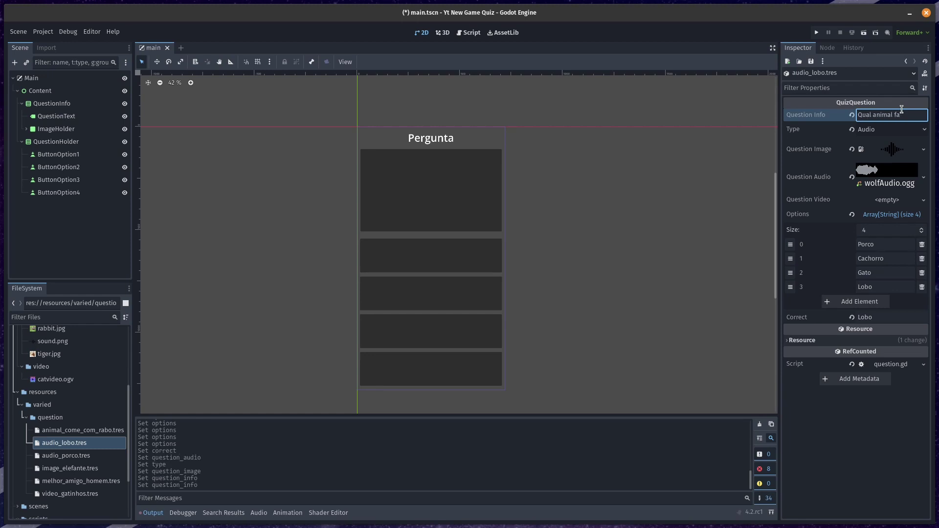
pyautogui.write('z emite esse sou ')
pyautogui.write('?')
pyautogui.press('Return')
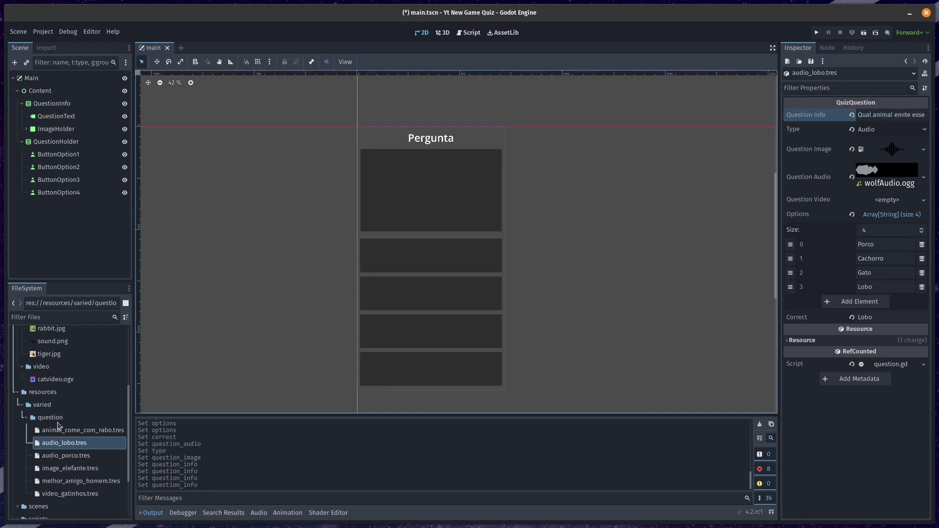
# Step: Paste the question text into audio_porco.tres and set the Options size to 4
pyautogui.click(72, 457)
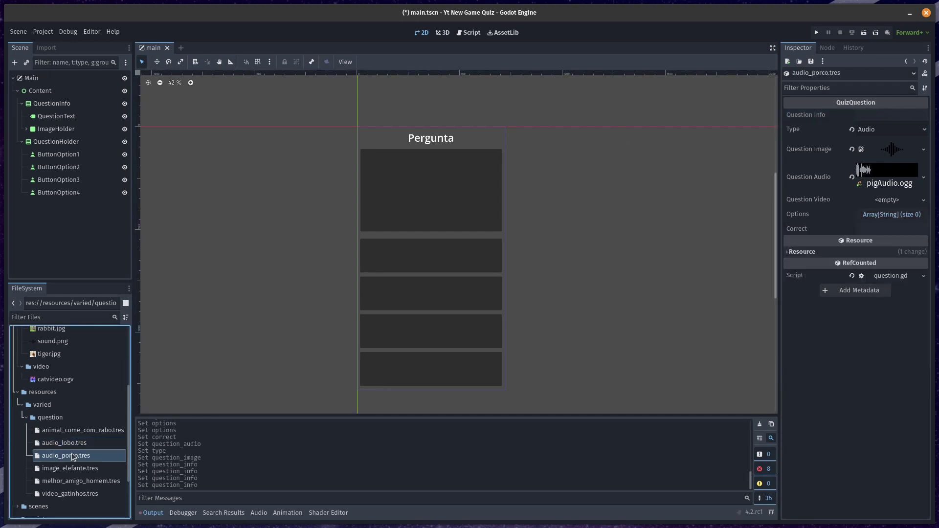
pyautogui.click(873, 117)
pyautogui.hotkey('ctrl', 'v')
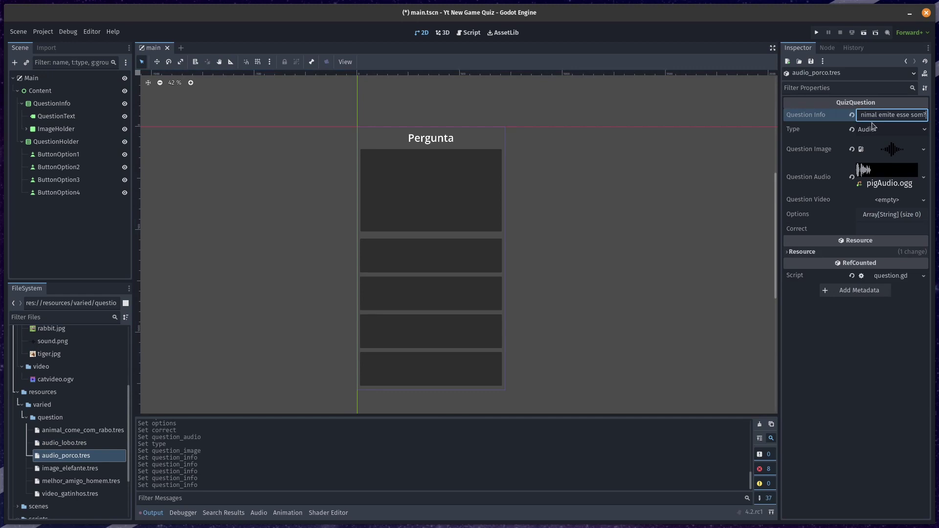
pyautogui.click(891, 217)
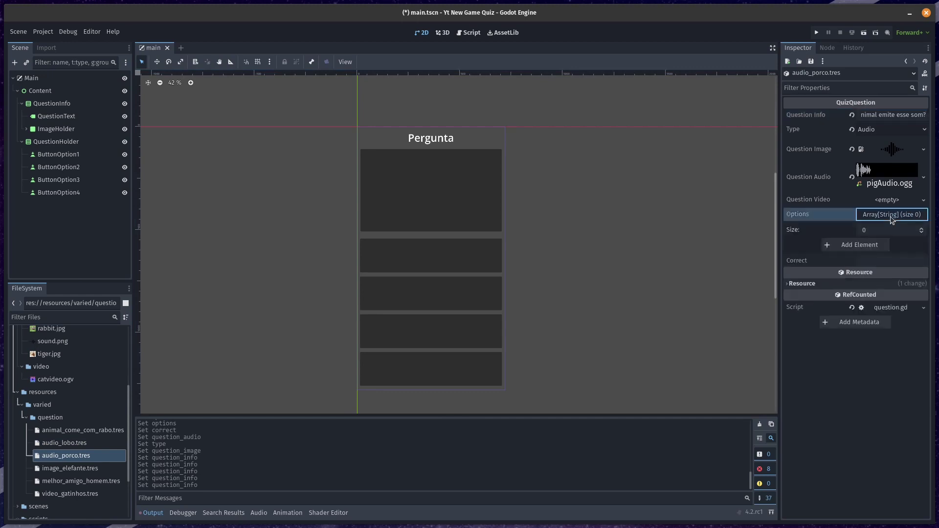
pyautogui.click(922, 229)
pyautogui.click(921, 229)
pyautogui.click(921, 229)
pyautogui.click(922, 229)
pyautogui.write('4')
# Step: Enter Lobo, Elefante and Javali as the first three options
pyautogui.press('Tab')
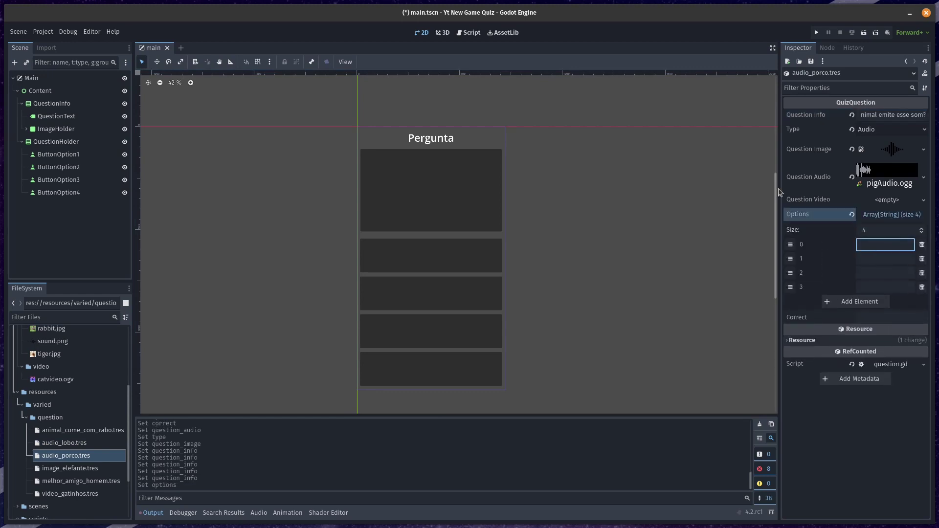
pyautogui.write('Lobo')
pyautogui.press('Return')
pyautogui.click(871, 258)
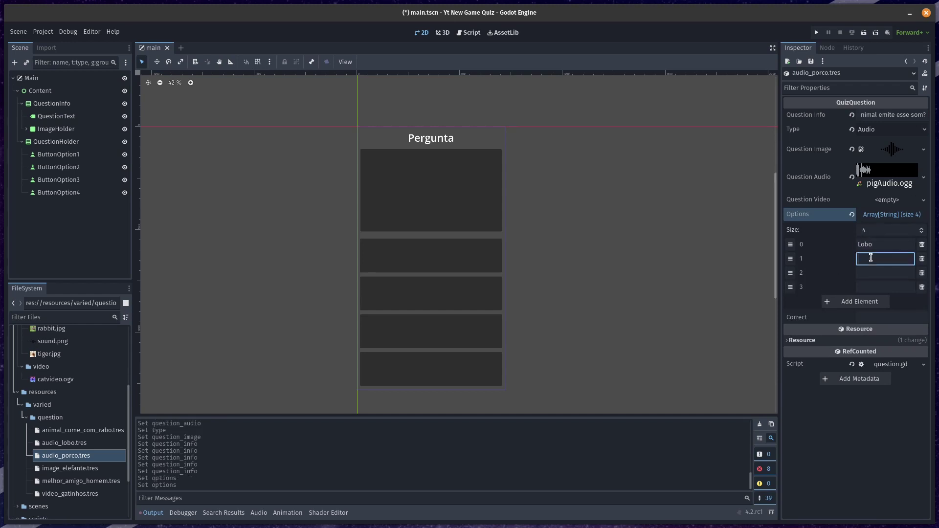
pyautogui.write('Elefante')
pyautogui.press('Return')
pyautogui.click(885, 271)
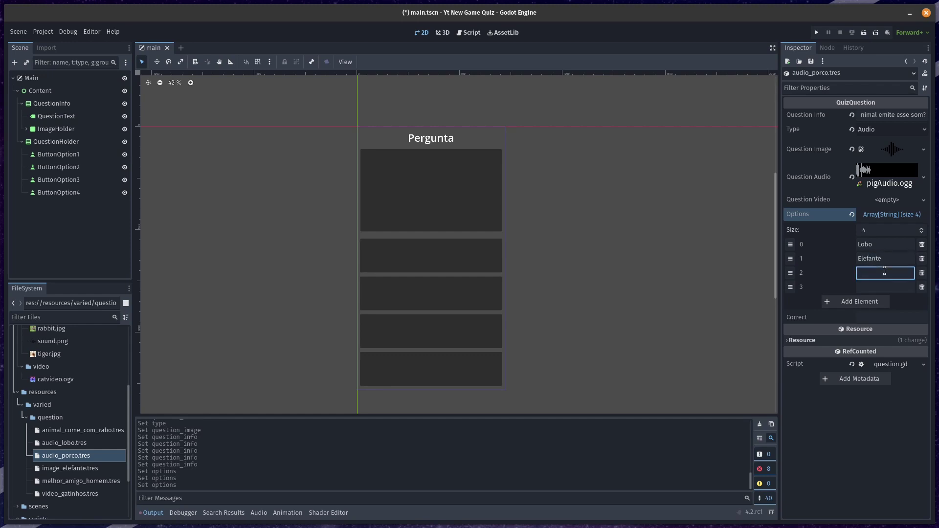
pyautogui.write('Javali')
pyautogui.press('Return')
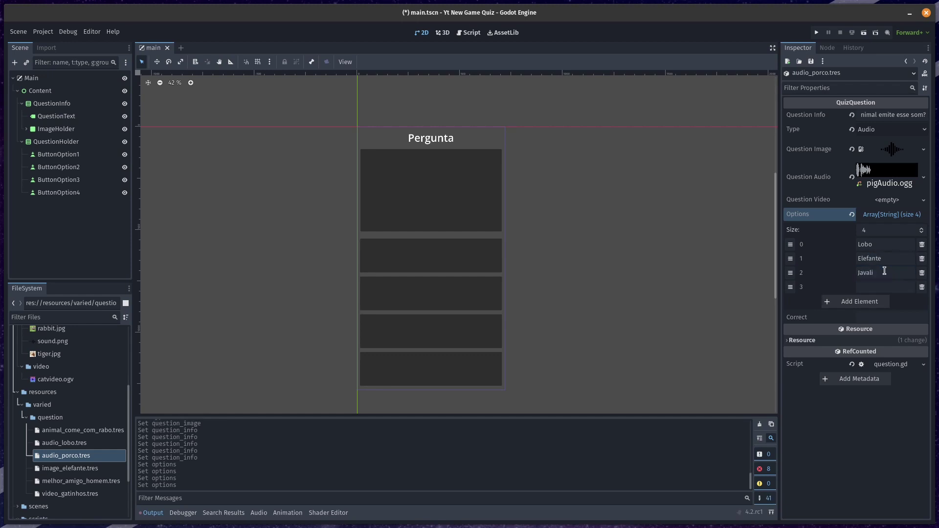
# Step: Set the fourth option to Porco and the correct answer to Porco
pyautogui.click(875, 290)
pyautogui.write('Poco')
pyautogui.press('Return')
pyautogui.doubleClick(875, 290)
pyautogui.write('Porco')
pyautogui.press('Return')
pyautogui.click(902, 285)
pyautogui.press('BackSpace')
pyautogui.write('o')
pyautogui.press('Return')
pyautogui.click(895, 316)
pyautogui.write('Porco')
pyautogui.press('Return')
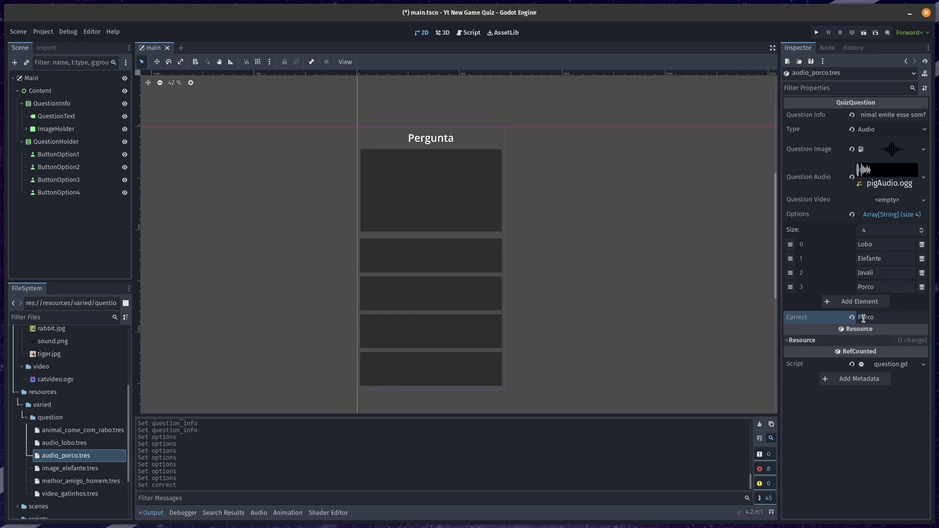
# Step: Add the text_ prefix to animal_come_com_rabo.tres and melhor_amigo_homem.tres
pyautogui.click(84, 431)
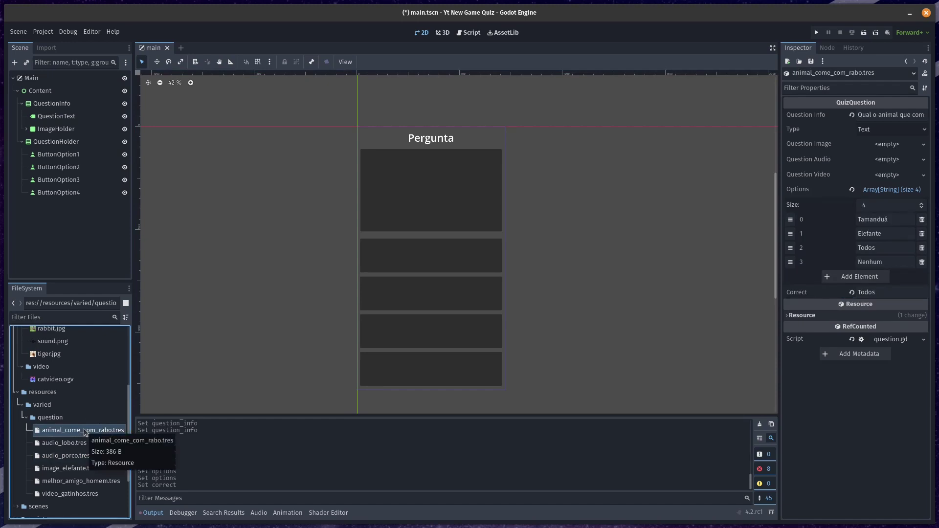
pyautogui.press('F2')
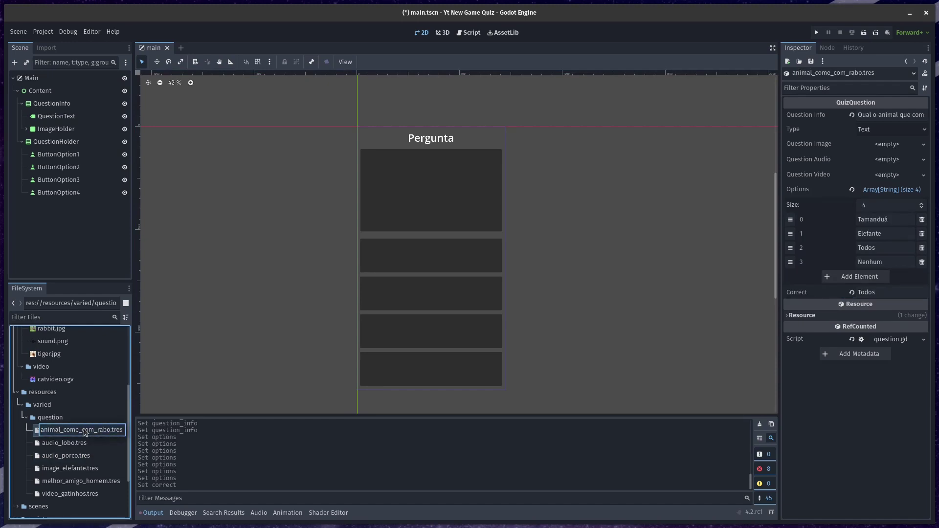
pyautogui.press('Home')
pyautogui.write('text_')
pyautogui.press('Return')
pyautogui.click(81, 469)
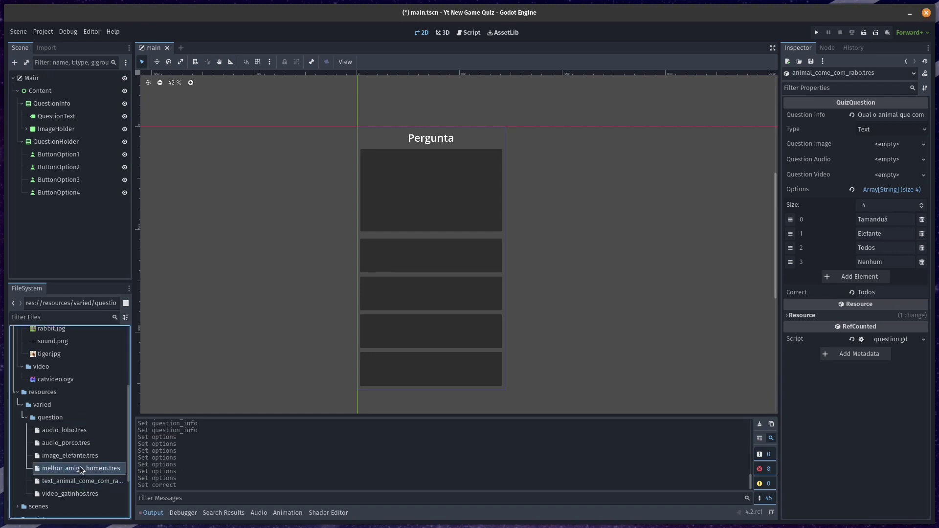
pyautogui.press('F2')
pyautogui.press('Home')
pyautogui.write('text')
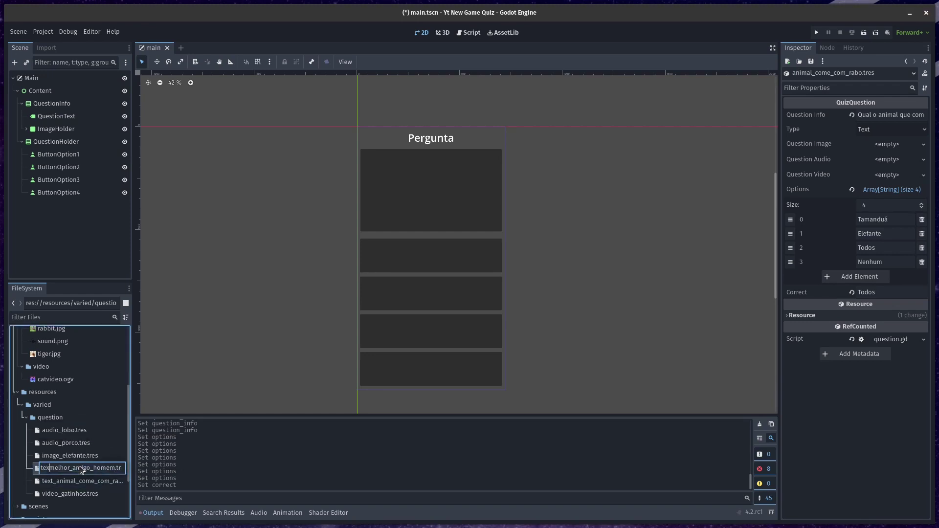
pyautogui.write('_')
pyautogui.press('Return')
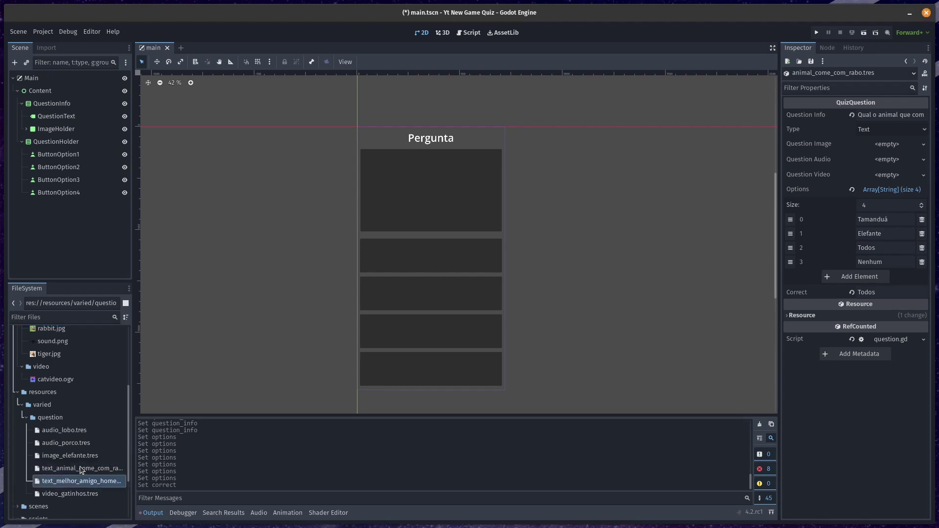
# Step: Select text_animal_come_com_rabo, image_elefante, audio_porco and video_gatinhos in turn to review them
pyautogui.click(77, 469)
pyautogui.click(70, 459)
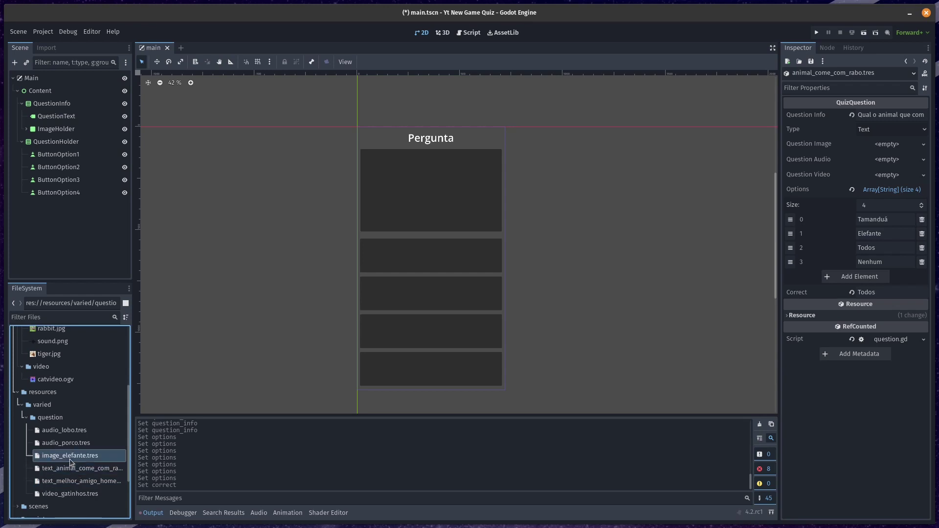
pyautogui.click(70, 446)
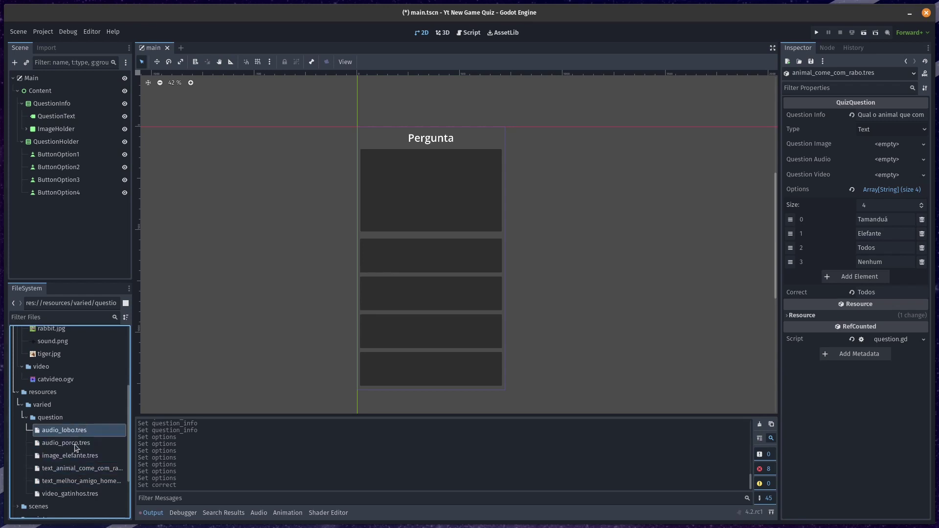
pyautogui.click(79, 494)
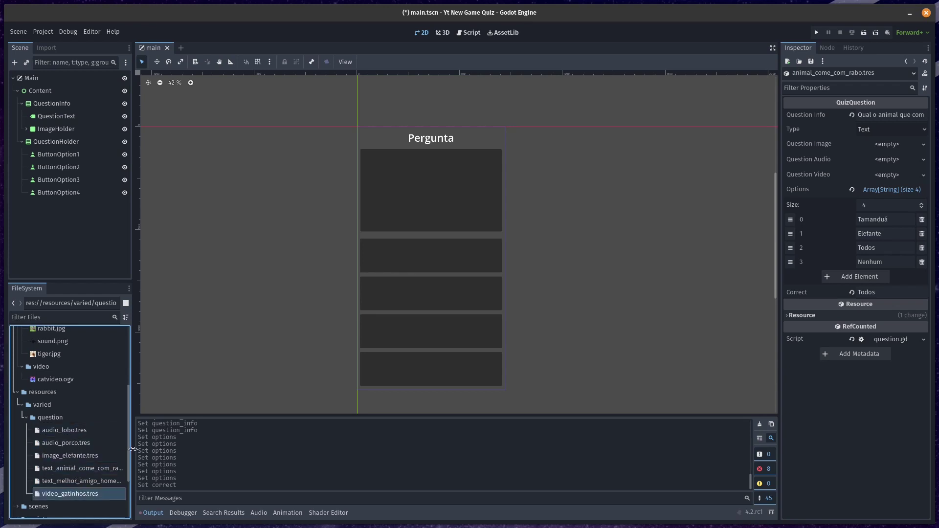
# Step: Widen the FileSystem dock to show full file names, then select audio_lobo.tres
pyautogui.moveTo(135, 448); pyautogui.dragTo(159, 448)
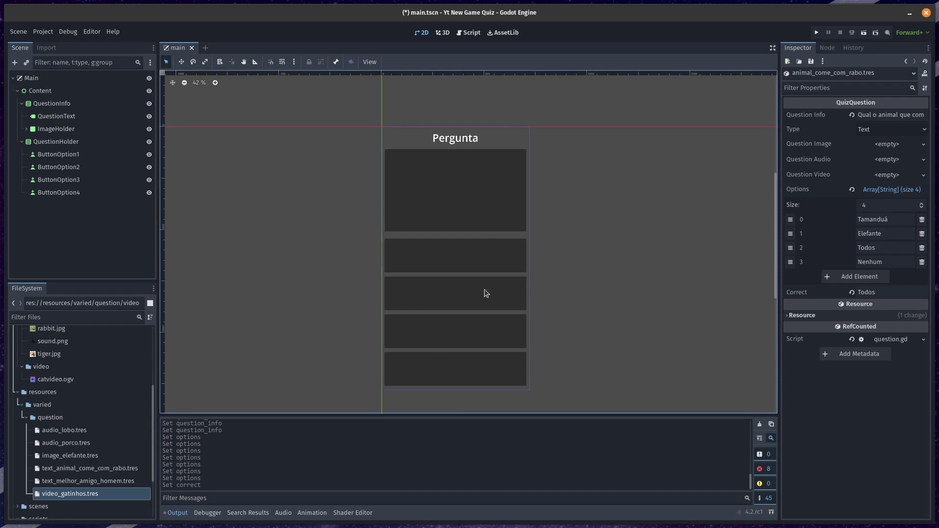
pyautogui.click(90, 430)
pyautogui.scroll(-1, 91, 434)
pyautogui.scroll(-2, 90, 434)
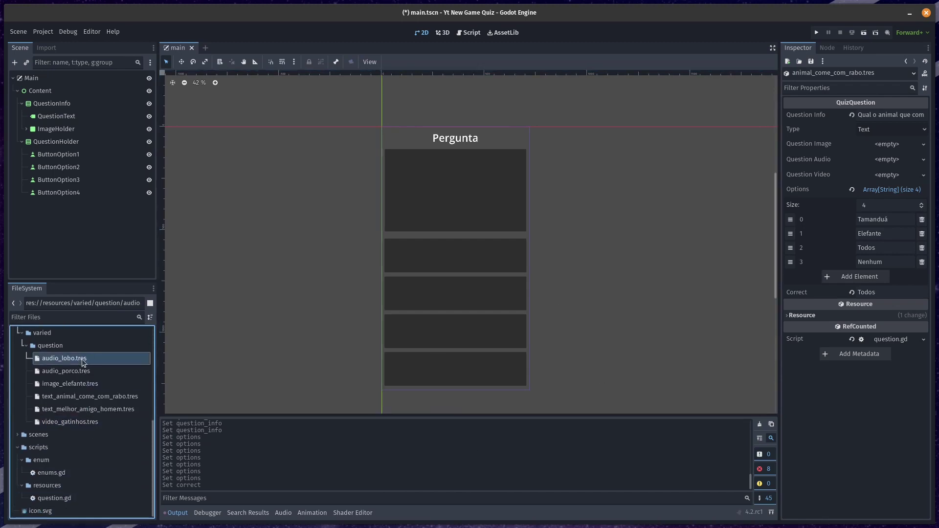